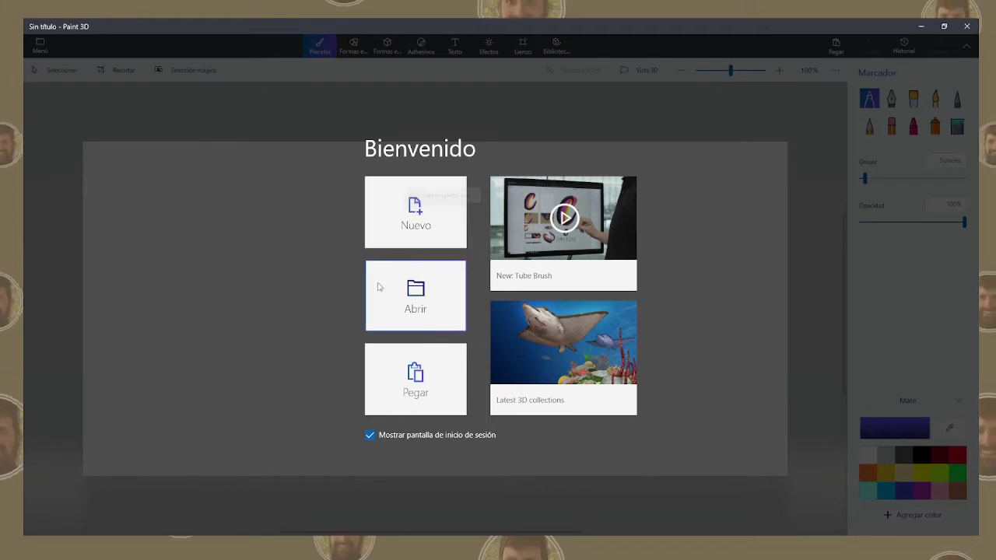
Step: Start a new blank canvas and trace a Contorno afilado 3D doodle outline near its left edge
left_click(431, 217)
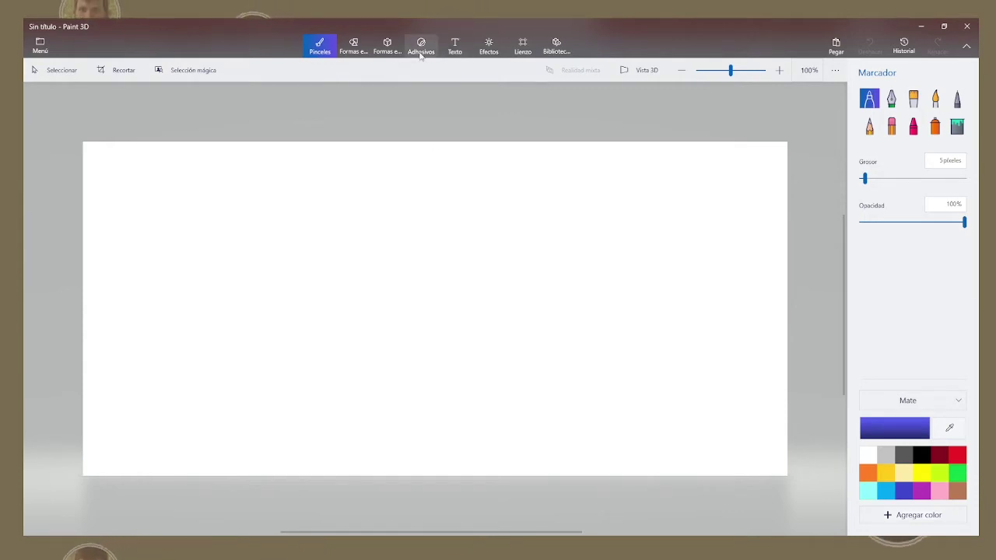
left_click(391, 51)
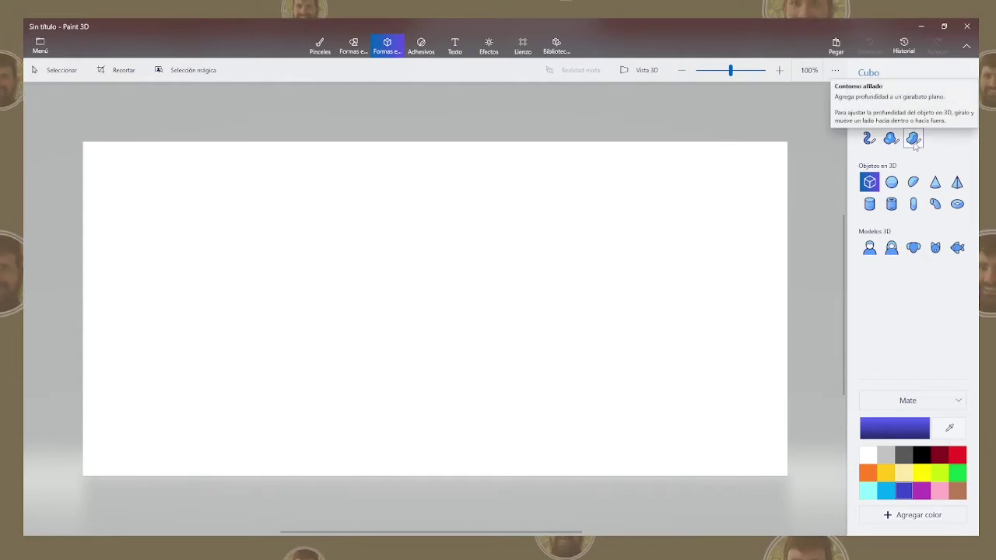
left_click(914, 139)
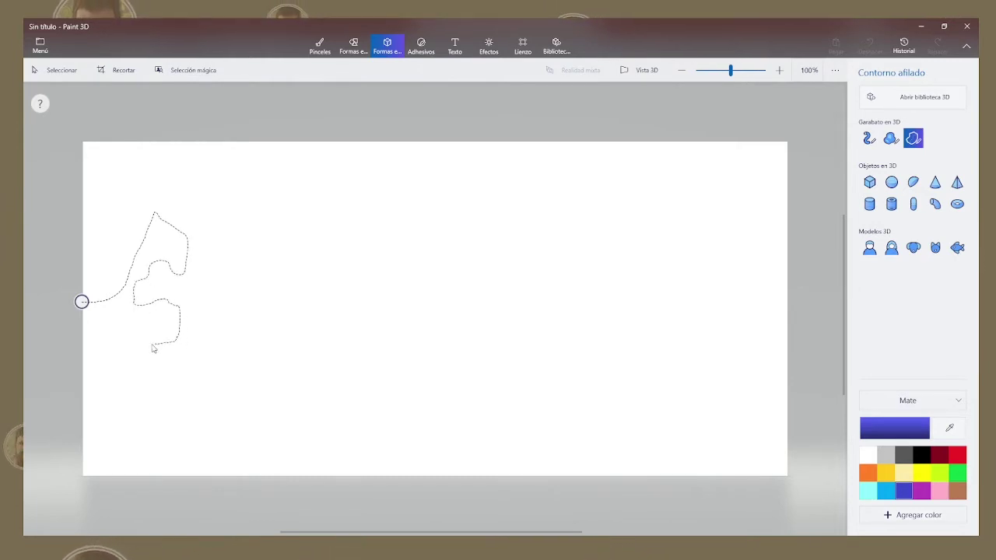
Step: Close the outline into a solid blue sharp-edged 3D piece and inspect its depth in Vista 3D
left_click(82, 302)
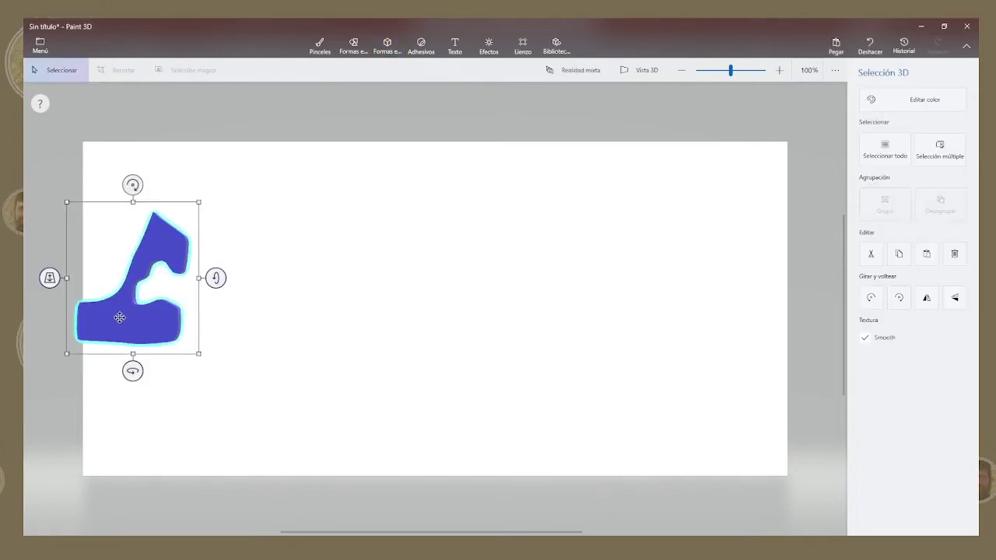
left_click(641, 74)
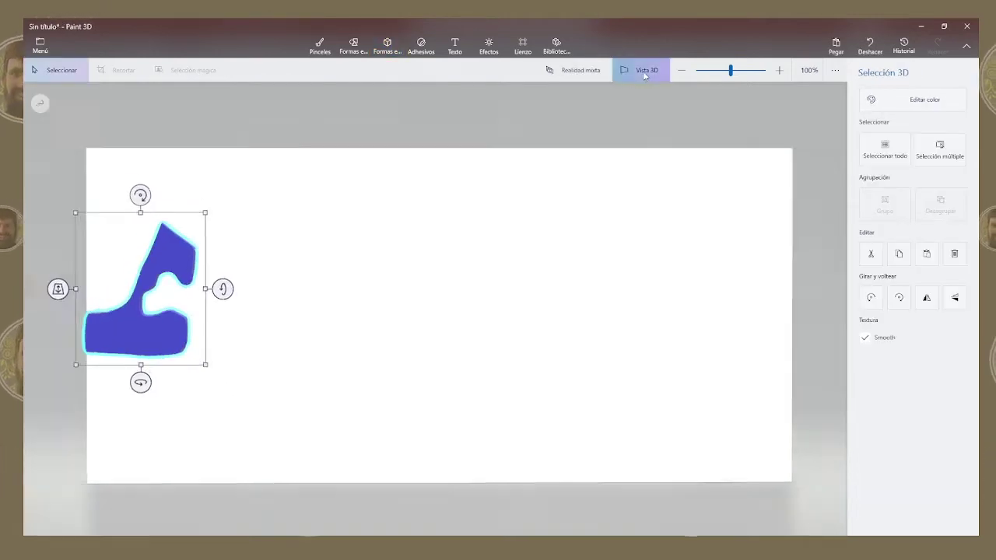
mouse_move(278, 436)
left_mouse_down()
mouse_move(342, 399)
mouse_move(278, 412)
mouse_move(318, 415)
mouse_move(377, 331)
mouse_move(345, 329)
mouse_move(318, 347)
mouse_move(326, 342)
left_mouse_up()
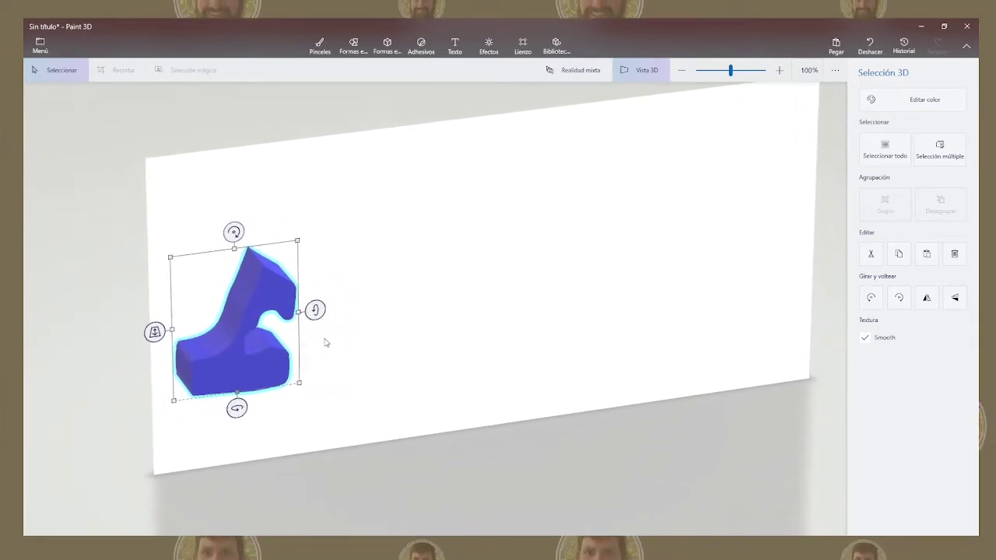
left_click(631, 74)
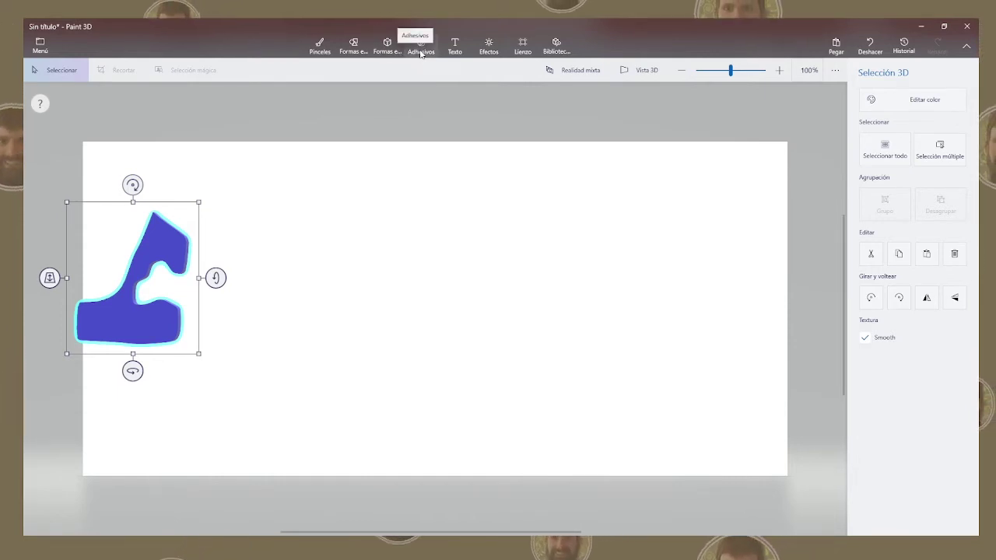
Step: Trace more sharp-edged pieces: central cone, lower layers, bottom-left base and a long band to the right edge
left_click(387, 45)
left_click_drag(242, 211, 242, 212)
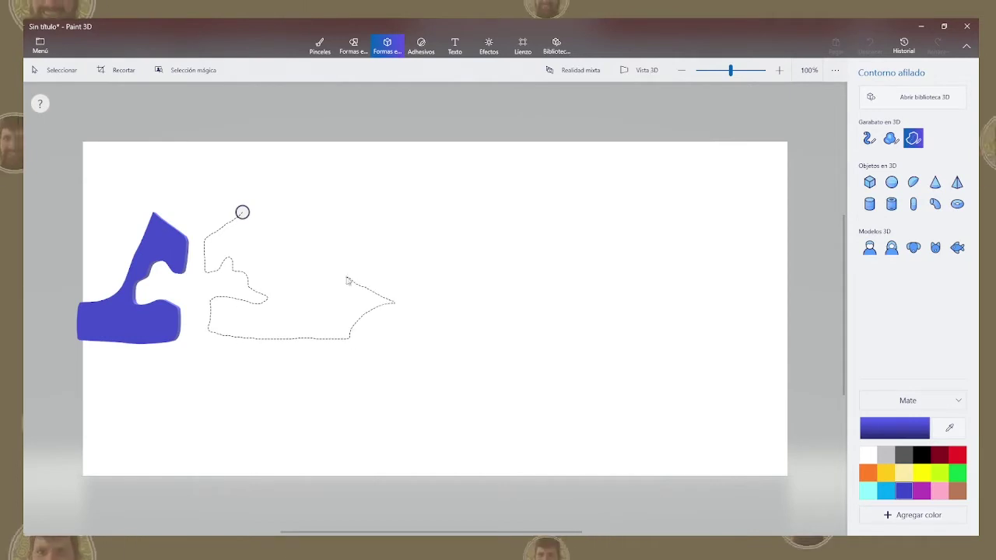
left_click(913, 139)
left_click_drag(78, 345, 81, 347)
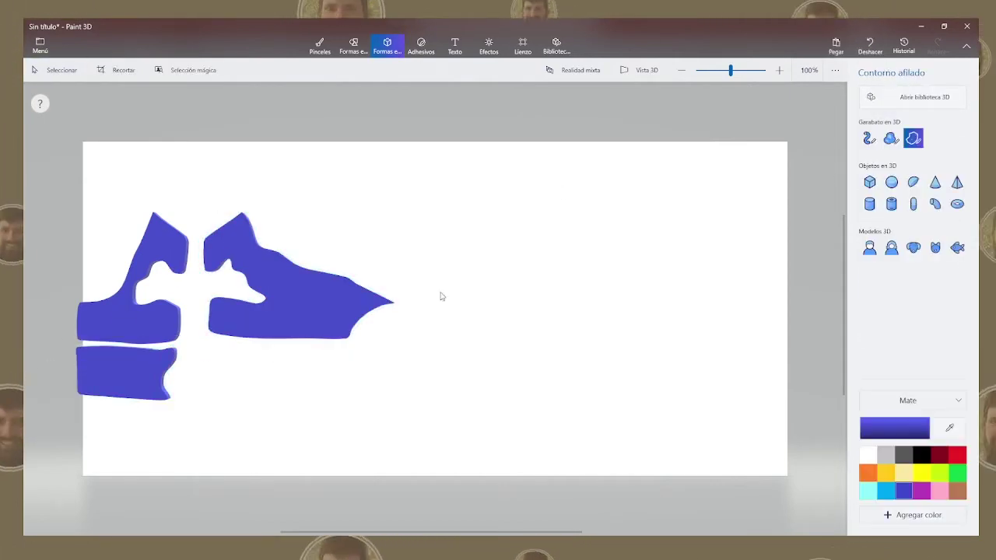
mouse_move(212, 342)
left_mouse_down()
mouse_move(327, 391)
mouse_move(213, 344)
left_mouse_up()
left_click_drag(79, 399, 163, 299)
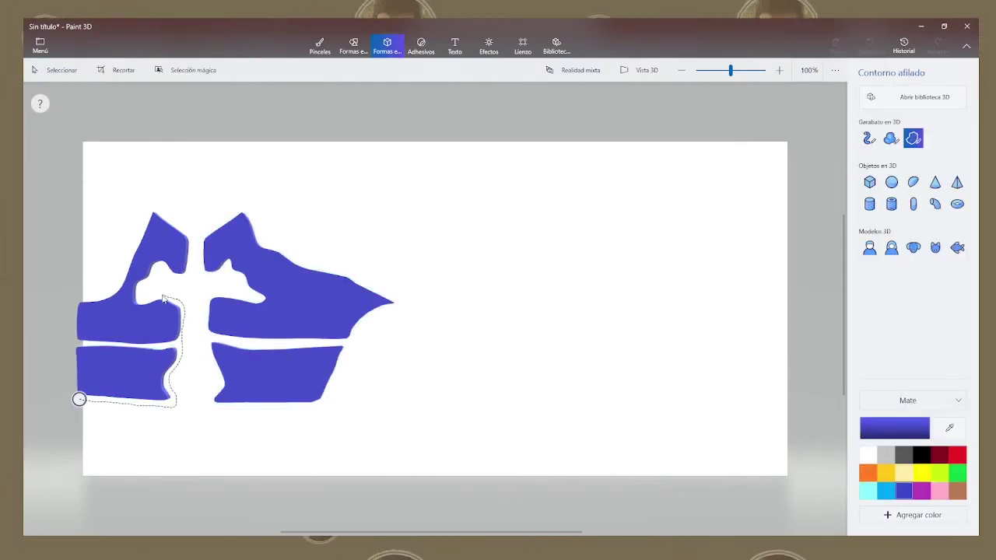
mouse_move(165, 193)
left_mouse_down()
mouse_move(176, 404)
mouse_move(214, 407)
mouse_move(79, 399)
left_mouse_up()
mouse_move(324, 473)
left_mouse_down()
mouse_move(506, 349)
mouse_move(324, 473)
left_mouse_up()
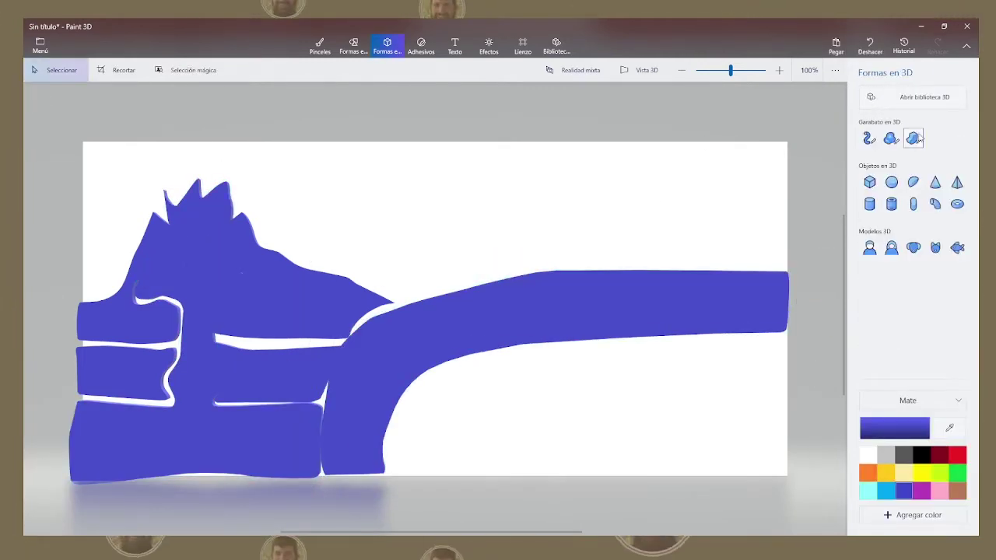
mouse_move(387, 474)
left_mouse_down()
mouse_move(765, 337)
mouse_move(387, 474)
left_mouse_up()
left_click_drag(299, 262, 267, 247)
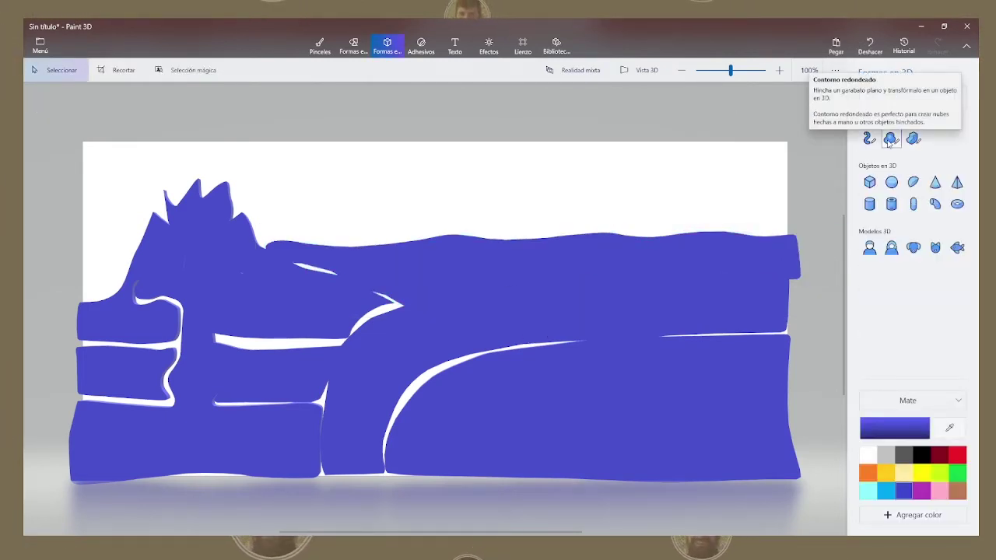
Step: Draw a puffy Contorno redondeado cloud above the volcano and orbit in Vista 3D to check it
left_click(890, 138)
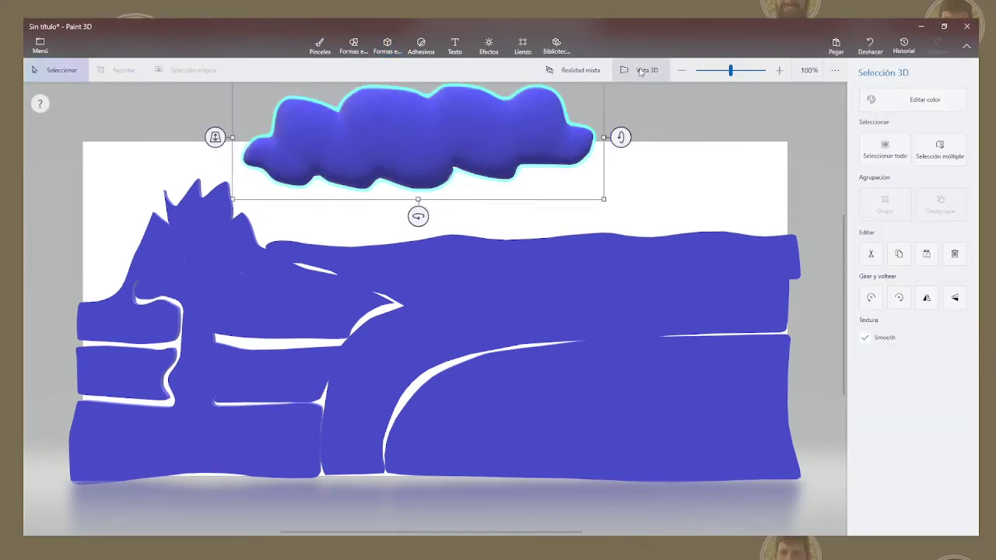
left_click(640, 71)
left_click_drag(467, 278, 520, 265)
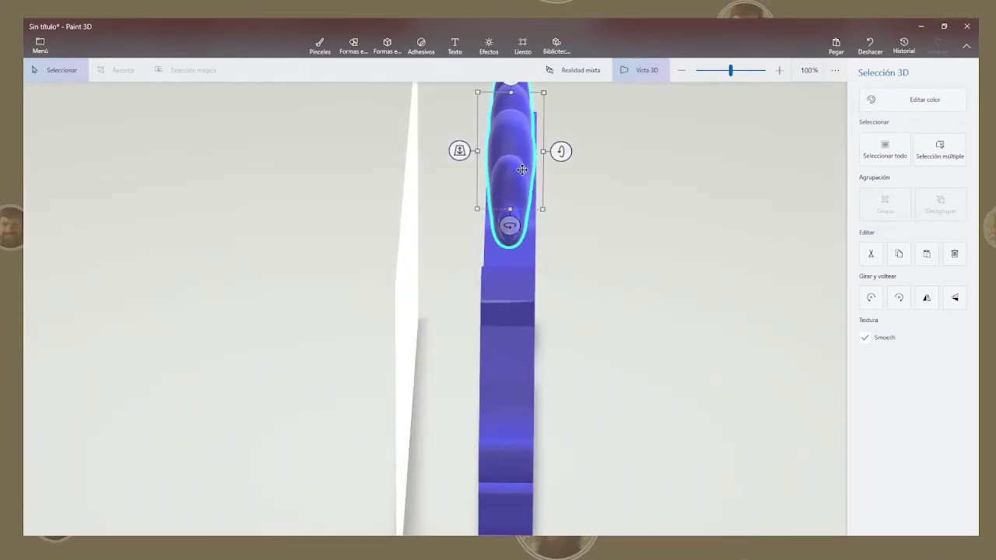
left_click_drag(550, 313, 457, 258)
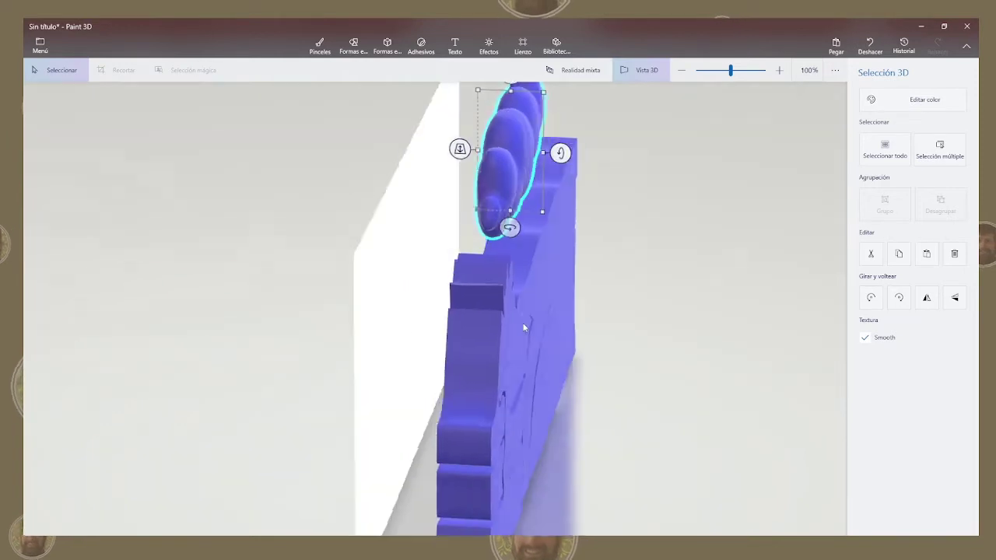
mouse_move(519, 333)
left_mouse_down()
mouse_move(436, 320)
mouse_move(494, 284)
mouse_move(373, 391)
left_mouse_up()
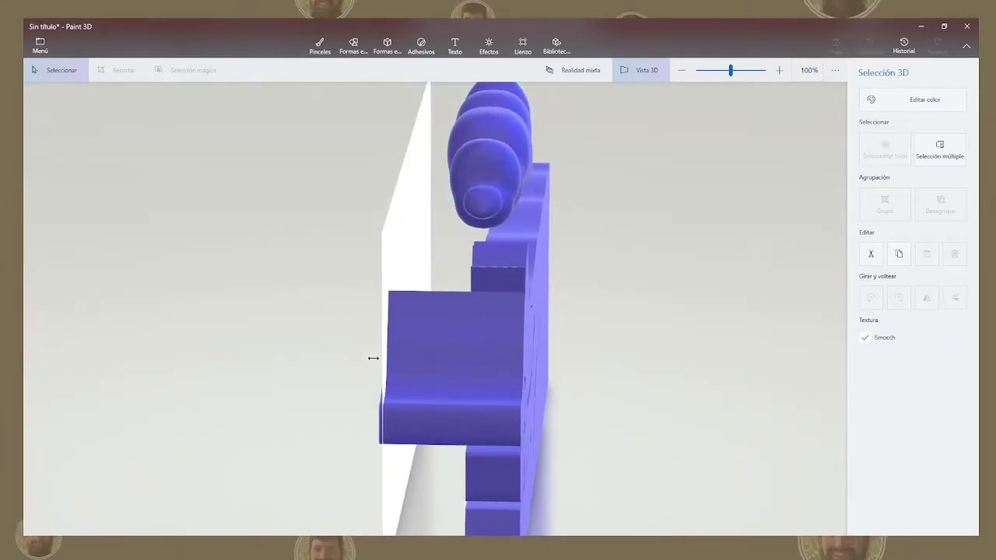
left_click(482, 470)
Step: Select the right-side volcano pieces and inspect them from a side angle
left_click_drag(456, 475, 622, 404)
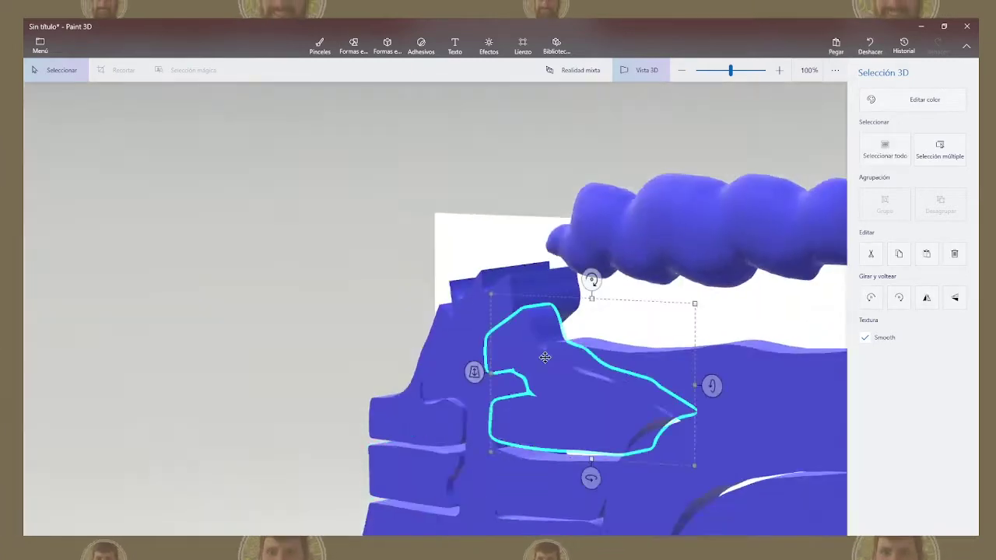
scroll(640, 403, "down", 3)
left_click(634, 347)
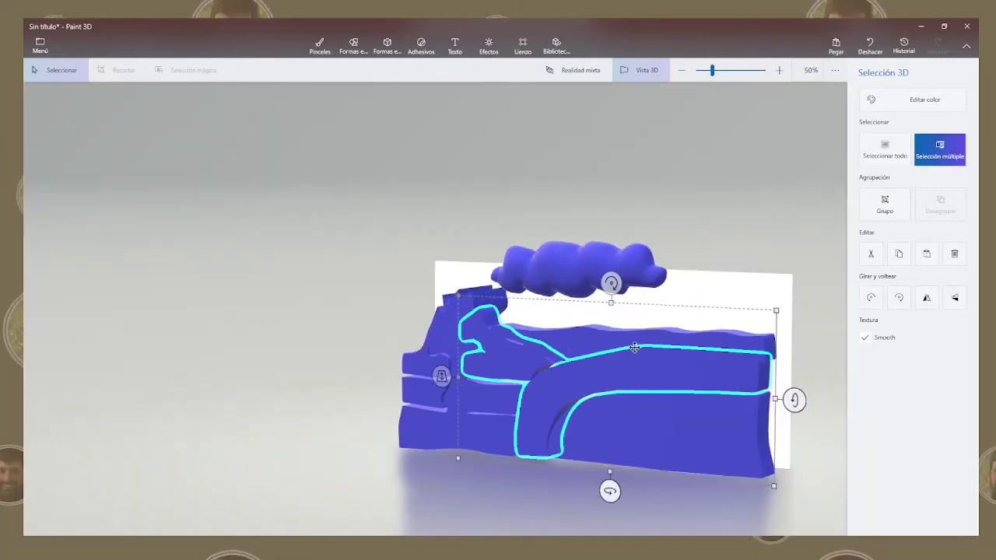
left_click(500, 401)
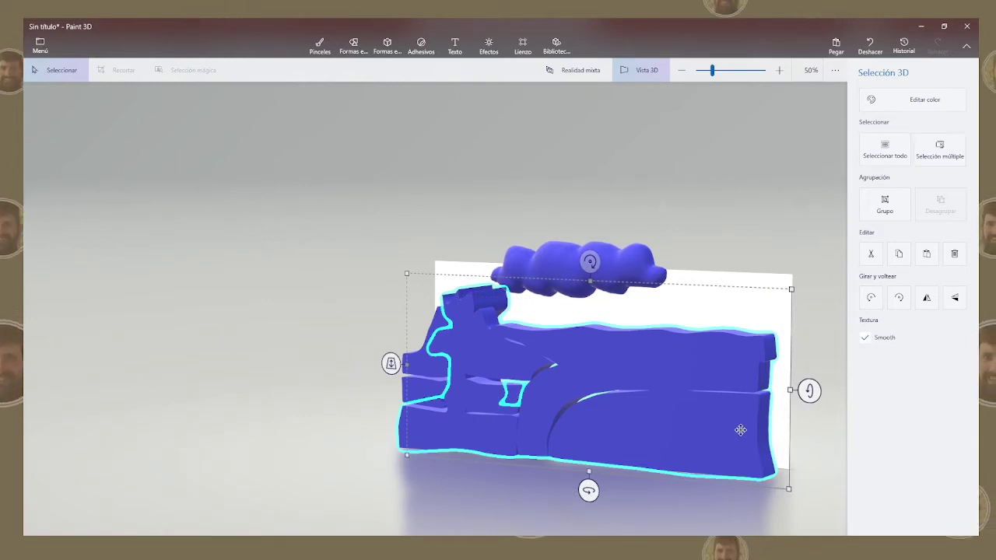
left_click(787, 433)
left_click(744, 433)
left_click(723, 370)
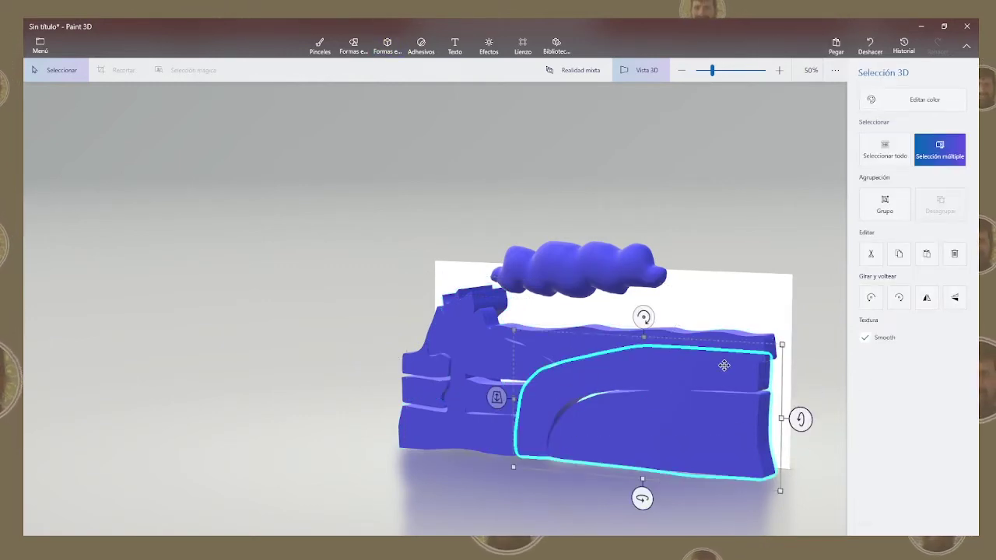
left_click(730, 337)
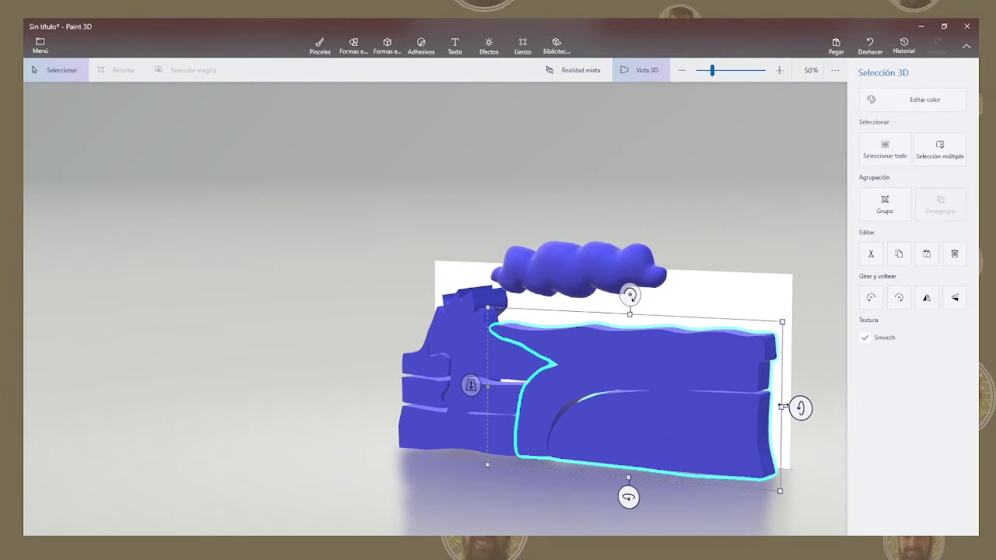
right_click(707, 409)
right_click(818, 319)
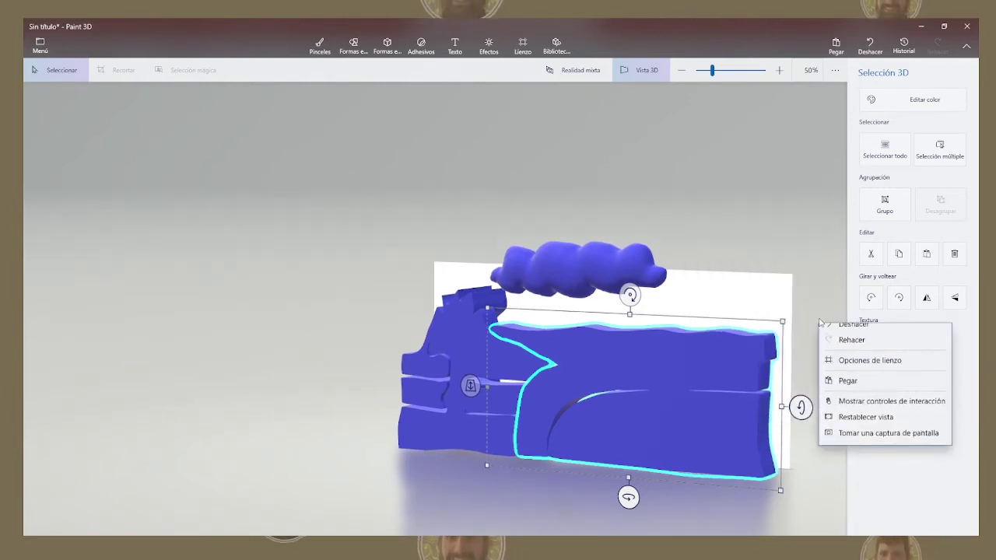
left_click(804, 278)
mouse_move(803, 278)
left_mouse_down()
mouse_move(678, 402)
mouse_move(694, 393)
mouse_move(745, 422)
mouse_move(703, 417)
mouse_move(702, 398)
left_mouse_up()
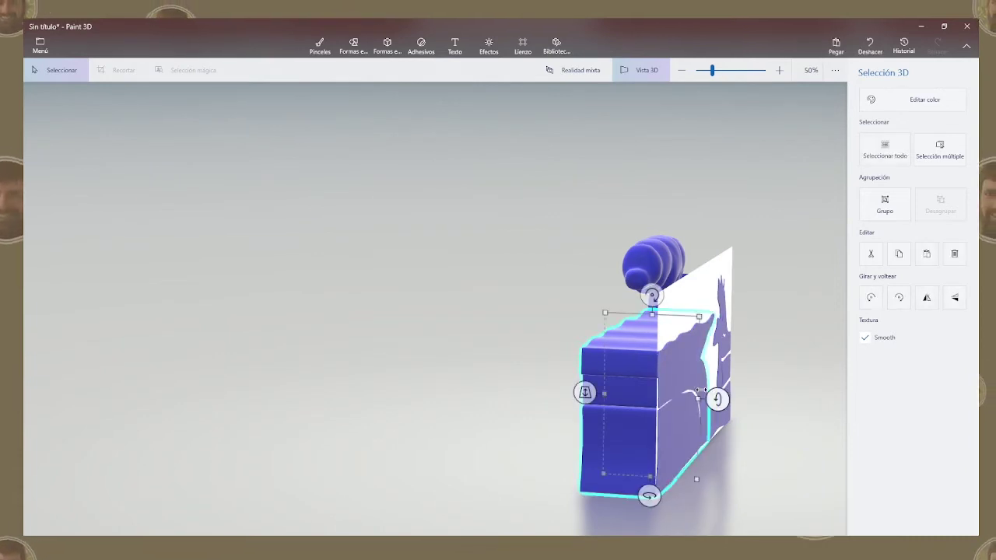
Step: Push the cloud back in depth so it floats clear above the volcano, then face the front
left_click(460, 340)
mouse_move(461, 341)
left_mouse_down()
mouse_move(506, 270)
mouse_move(467, 295)
mouse_move(570, 330)
left_mouse_up()
left_click(537, 210)
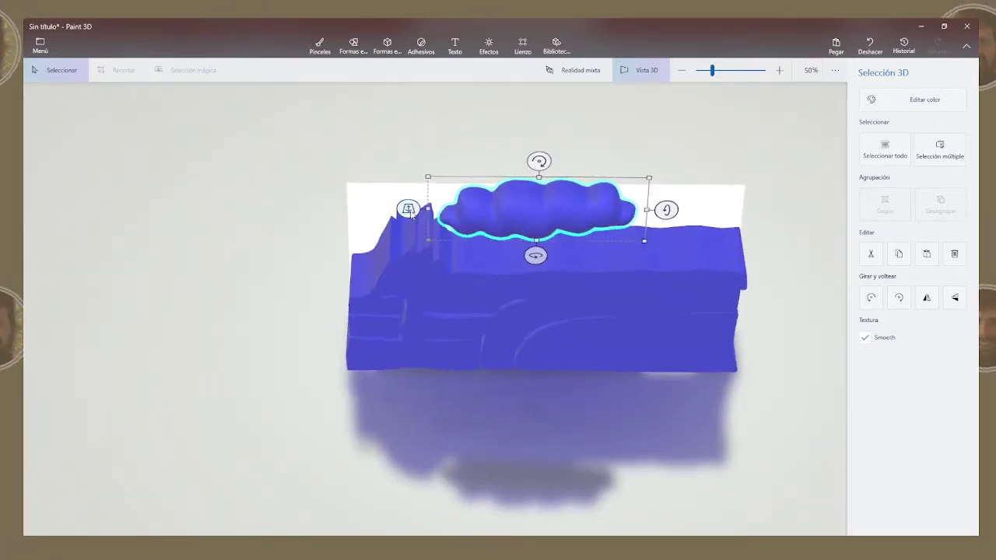
mouse_move(410, 214)
left_mouse_down()
mouse_move(423, 202)
mouse_move(426, 235)
mouse_move(437, 193)
left_mouse_up()
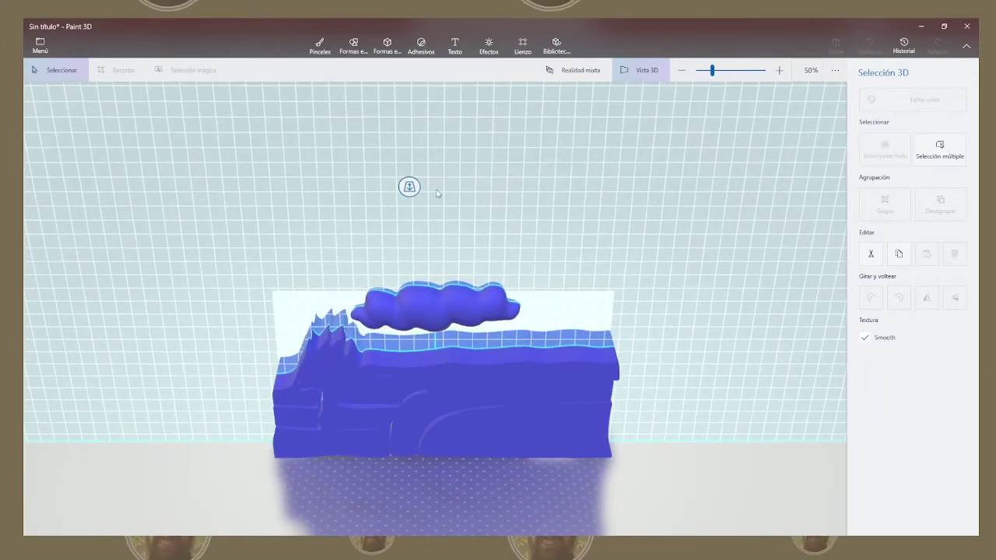
left_click_drag(437, 193, 460, 189)
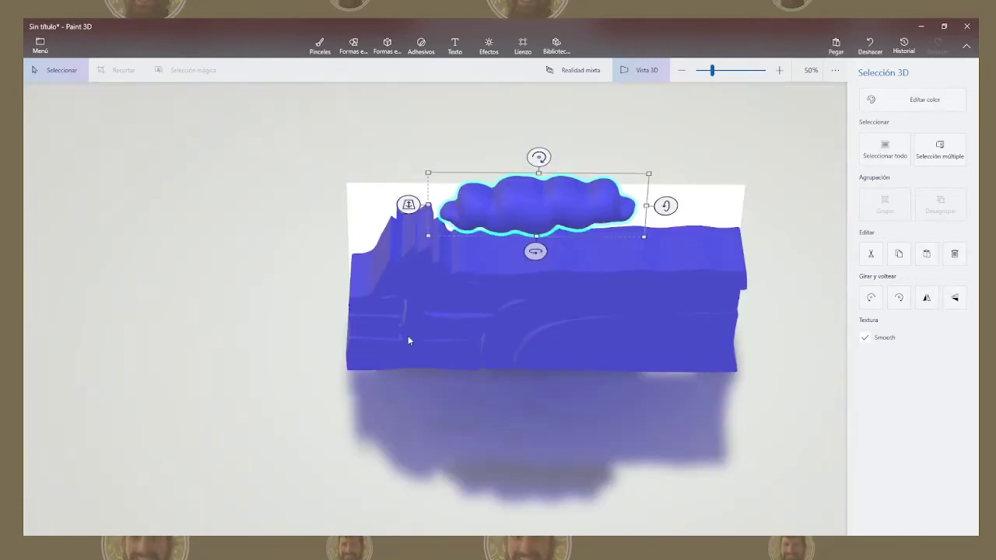
mouse_move(418, 386)
left_mouse_down()
mouse_move(487, 318)
mouse_move(518, 314)
mouse_move(348, 315)
mouse_move(406, 314)
mouse_move(378, 325)
left_mouse_up()
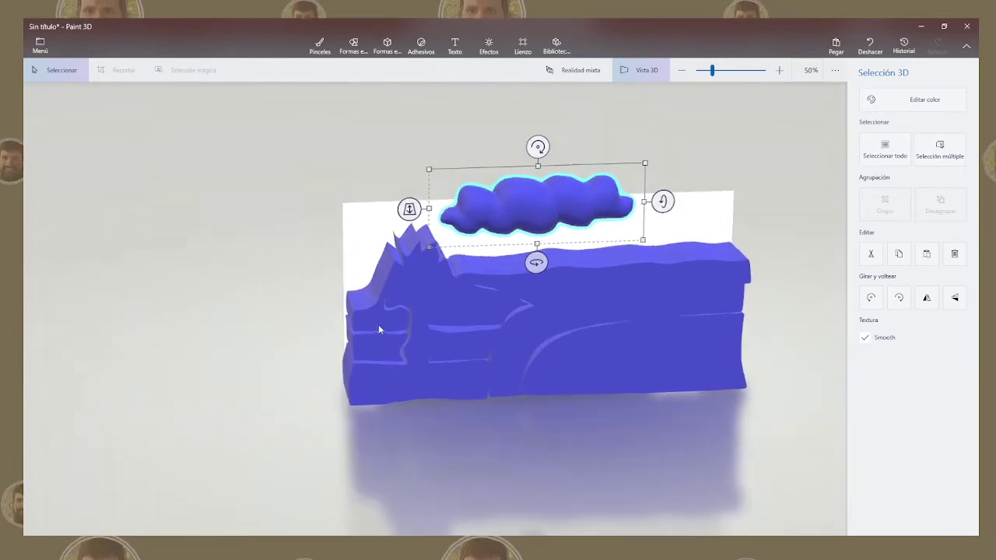
left_click_drag(485, 384, 480, 366)
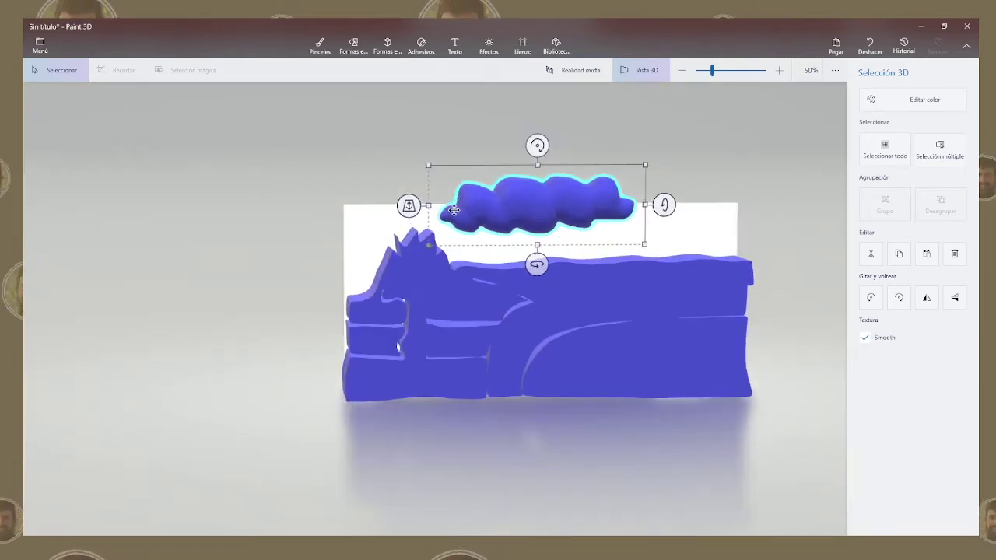
Step: Stamp an enlarged Cemento texture across the middle rock band, curved section and left strips
left_click(421, 46)
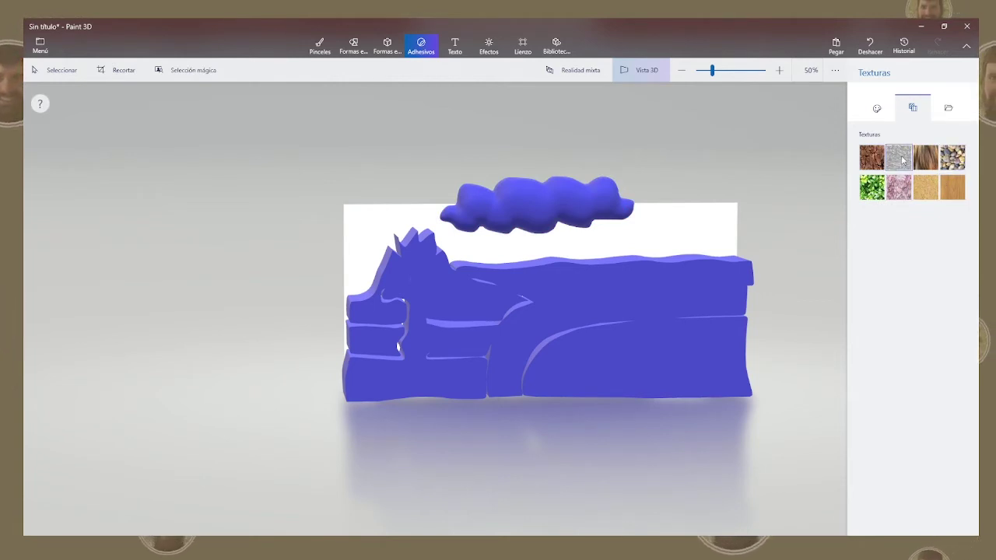
left_click(706, 299)
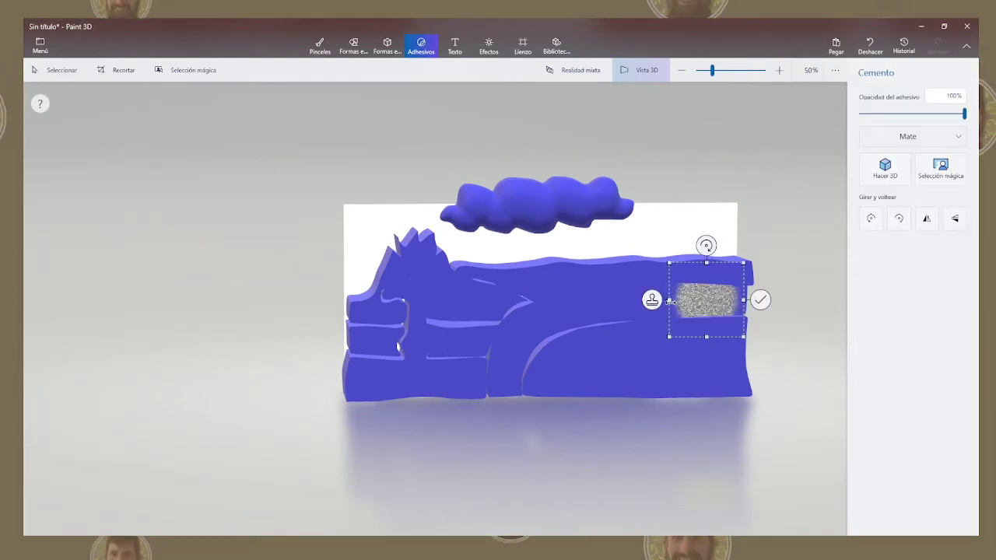
left_click_drag(667, 336, 470, 535)
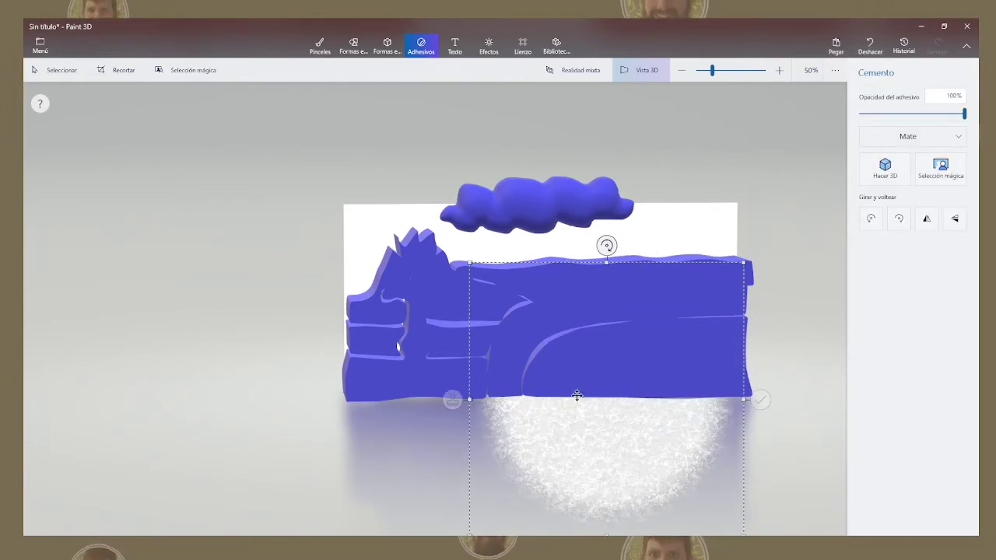
left_click_drag(603, 401, 691, 325)
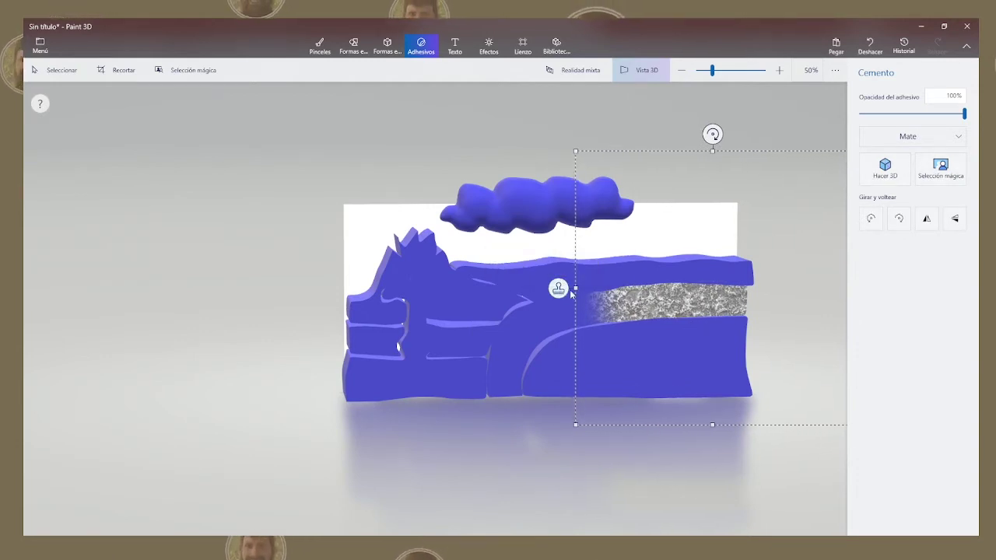
left_click_drag(666, 301, 515, 334)
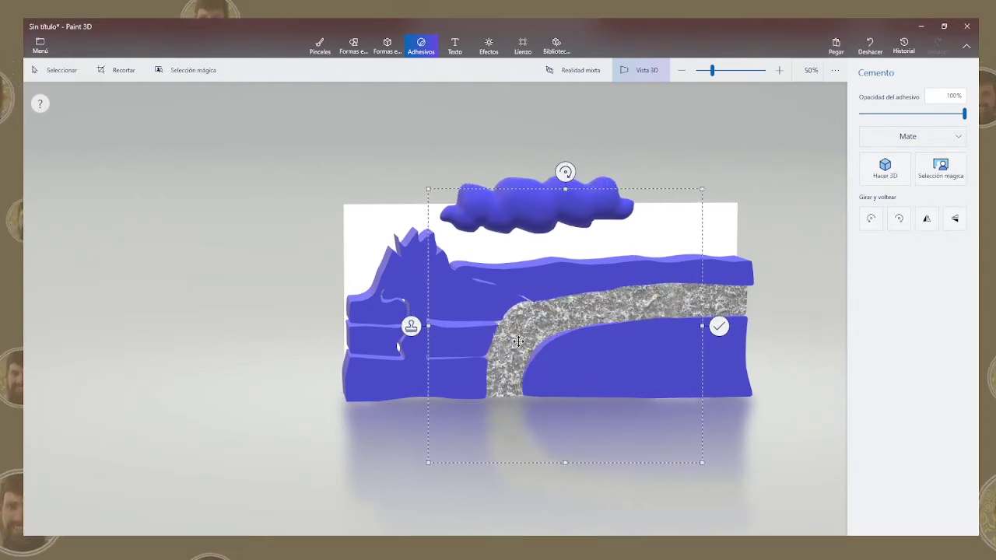
left_click_drag(506, 334, 309, 337)
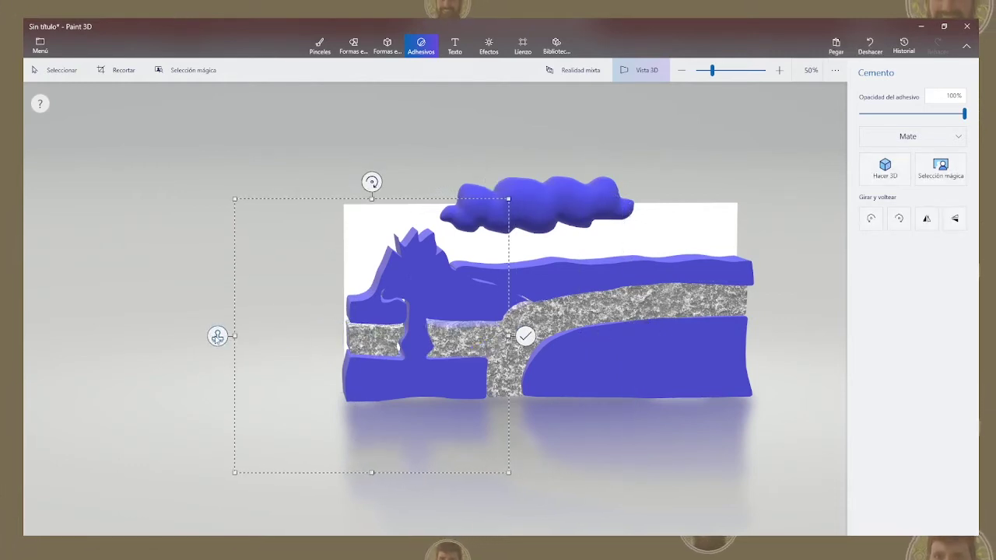
left_click_drag(217, 336, 222, 341)
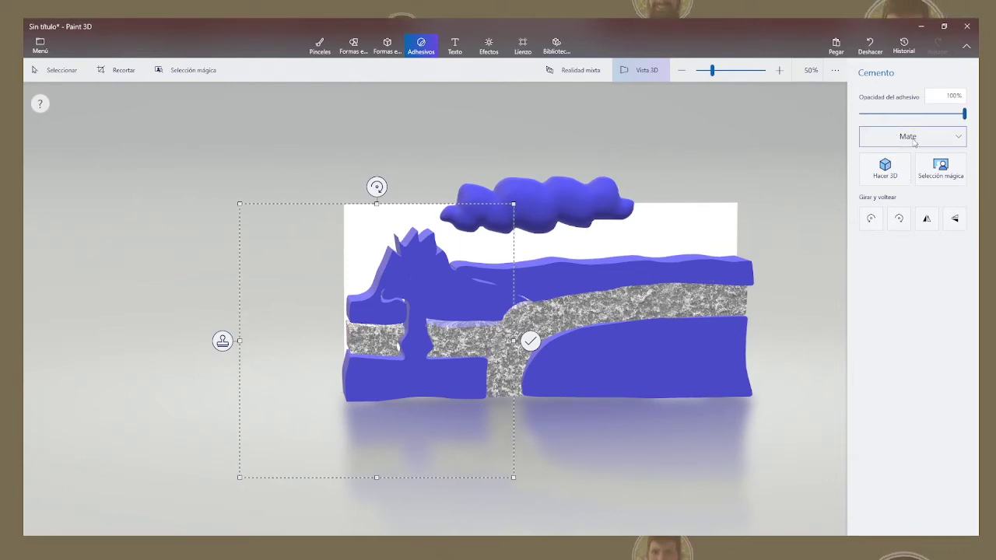
left_click(643, 141)
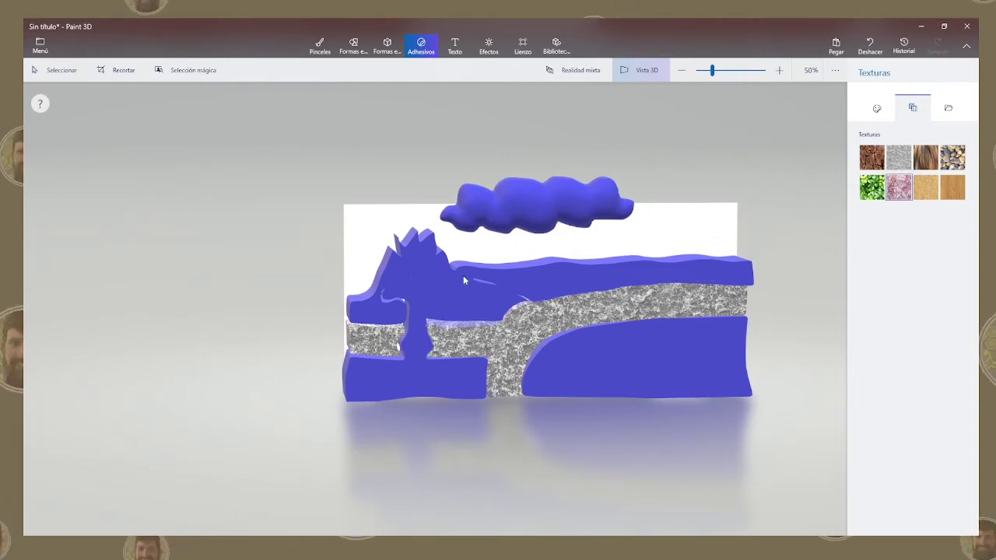
Step: Stamp an enlarged pink Mármol texture over the volcano's upper cone
left_click(463, 280)
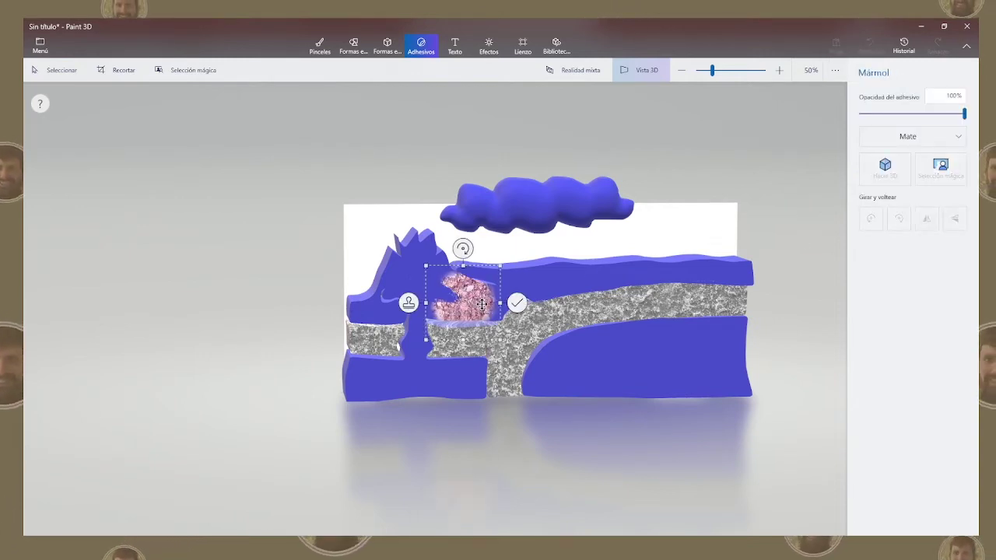
left_click_drag(481, 304, 504, 306)
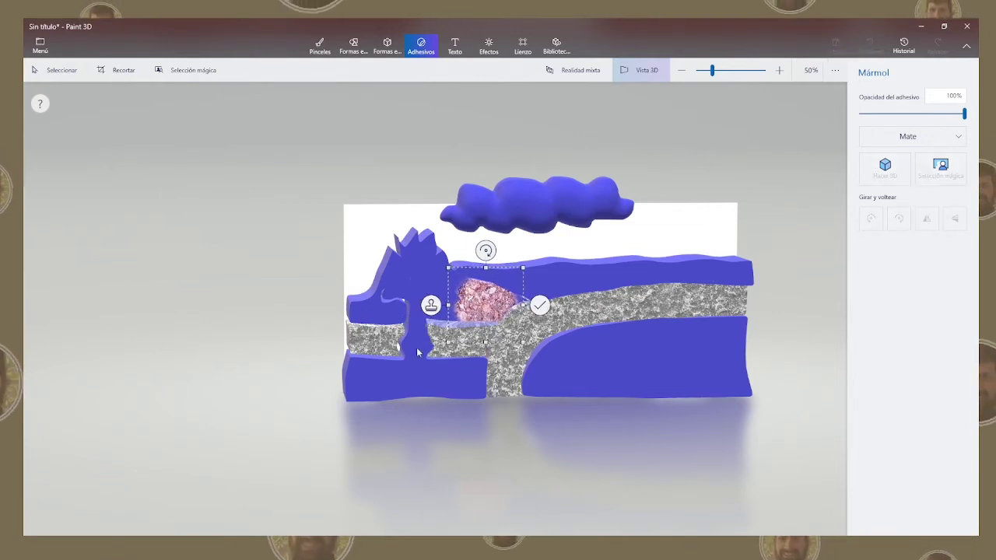
left_click_drag(448, 342, 366, 411)
mouse_move(449, 339)
left_mouse_down()
mouse_move(449, 299)
mouse_move(423, 295)
mouse_move(452, 287)
left_mouse_up()
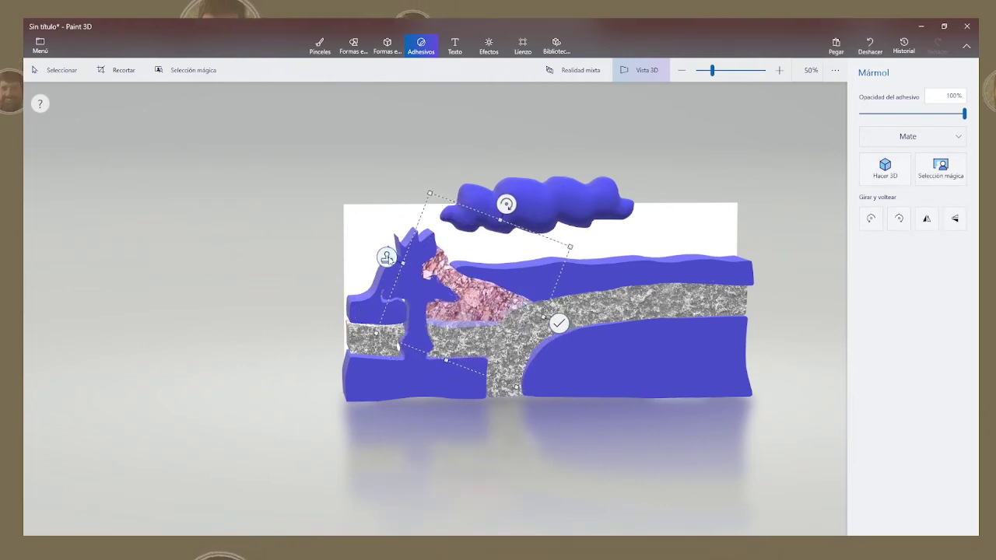
mouse_move(471, 281)
left_mouse_down()
mouse_move(382, 291)
mouse_move(331, 282)
left_mouse_up()
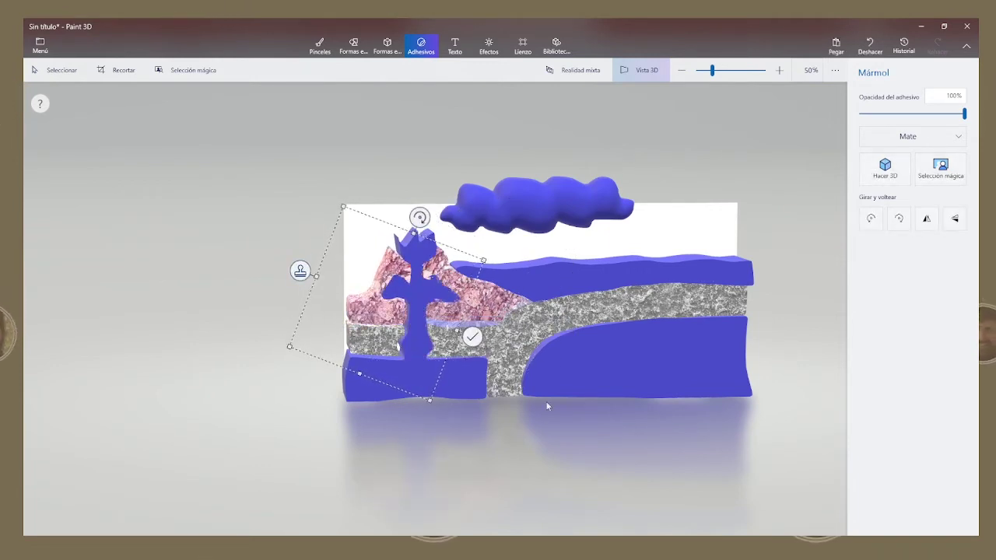
left_click(501, 430)
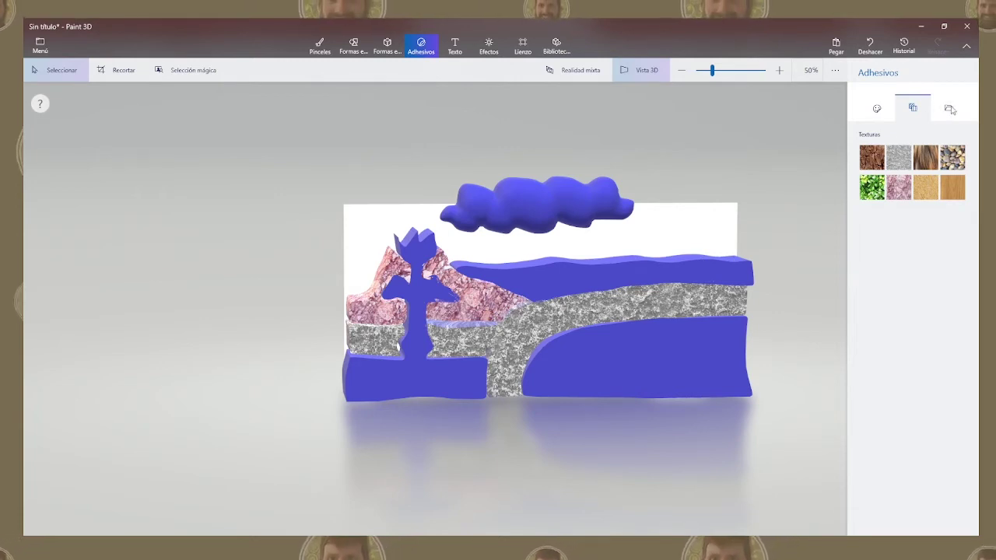
Step: Load the fire image as a custom sticker and stamp it enlarged on the lower-left base
left_click(946, 109)
left_click(930, 172)
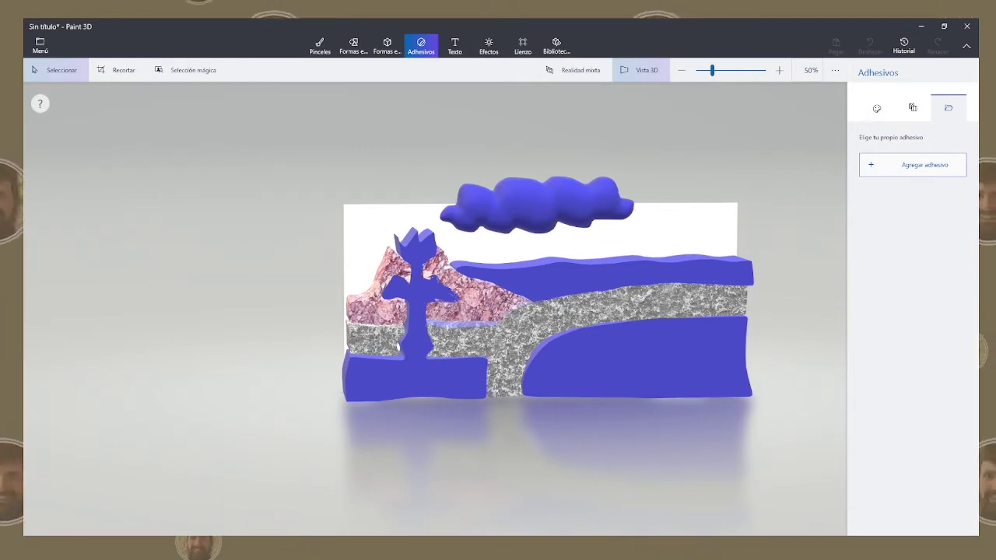
double_click(929, 304)
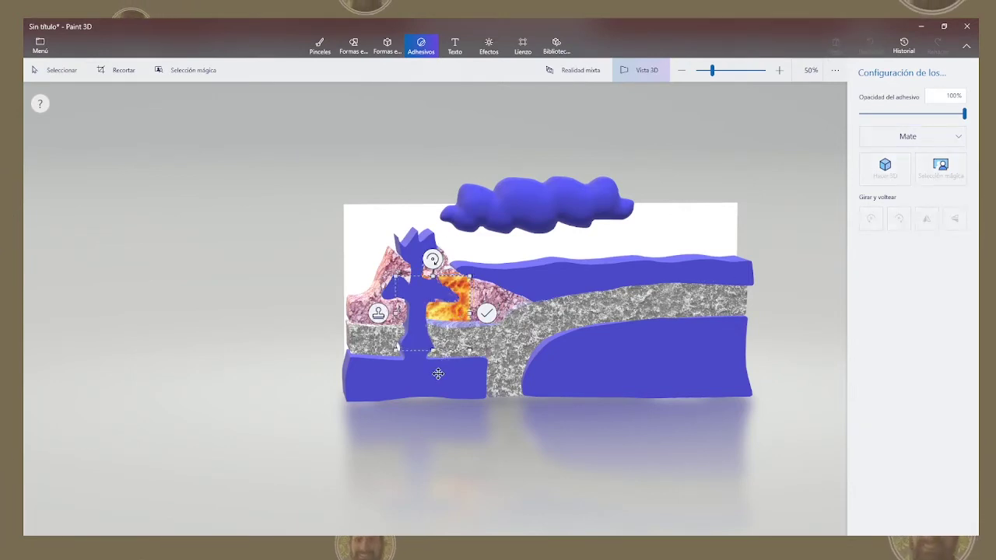
left_click_drag(464, 312, 379, 379)
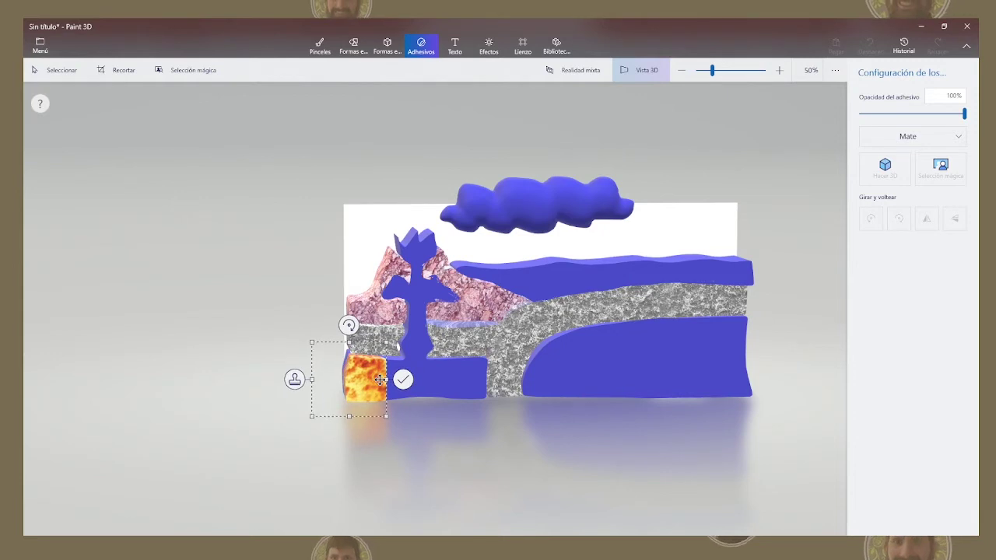
left_click_drag(395, 340, 542, 239)
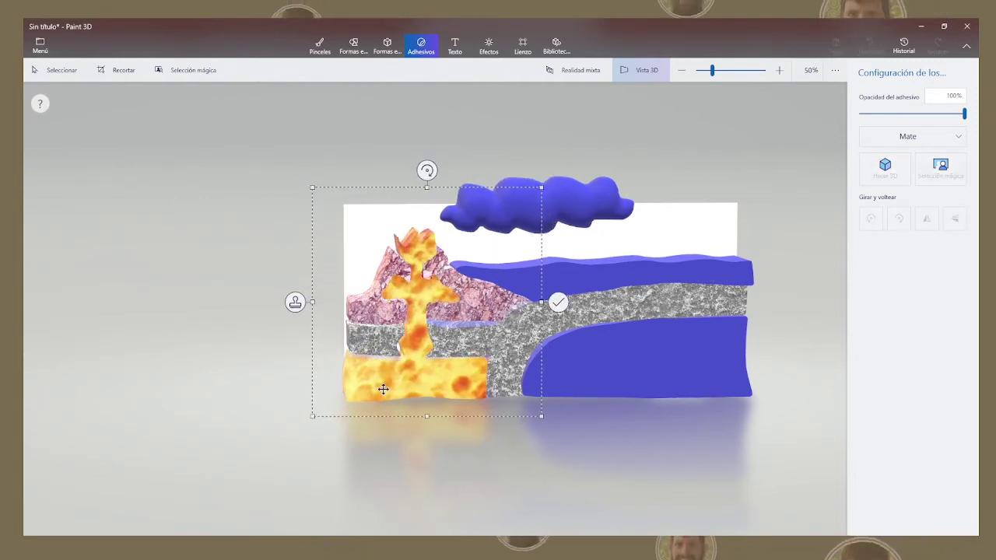
left_click_drag(383, 389, 373, 392)
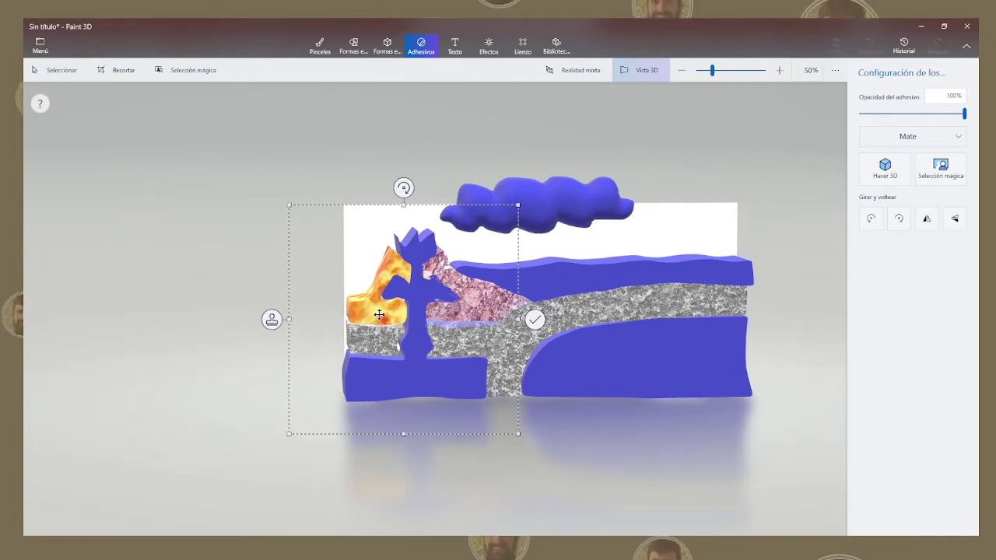
left_click_drag(379, 315, 390, 335)
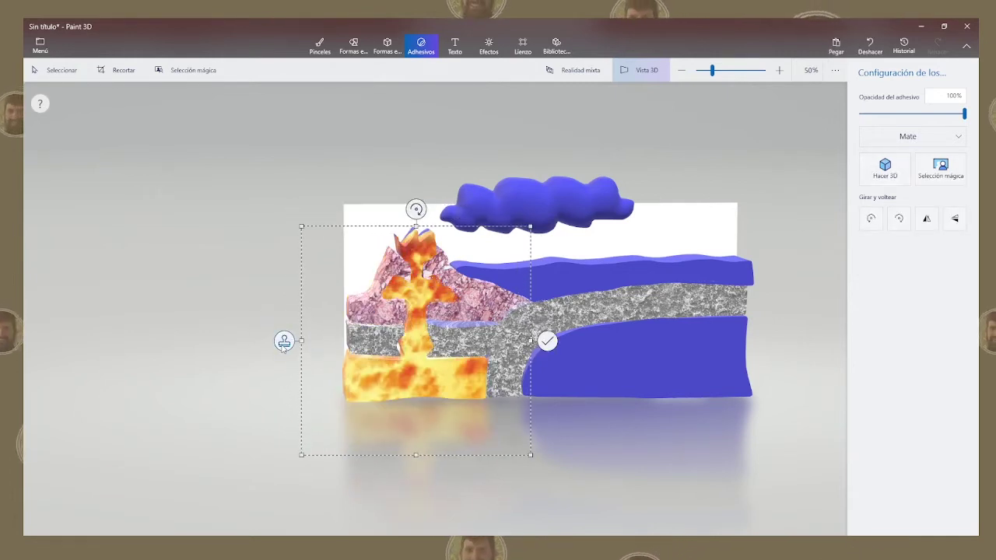
left_click(283, 343)
Step: Stamp a rotated fire copy onto the lower-right magma block
mouse_move(382, 378)
left_mouse_down()
mouse_move(589, 384)
mouse_move(594, 372)
left_mouse_up()
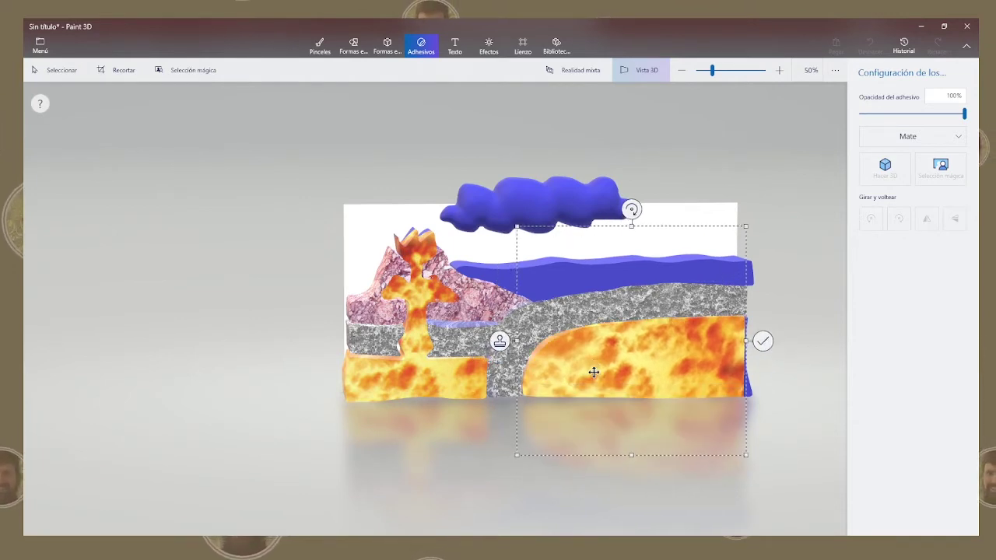
left_click_drag(630, 221, 698, 229)
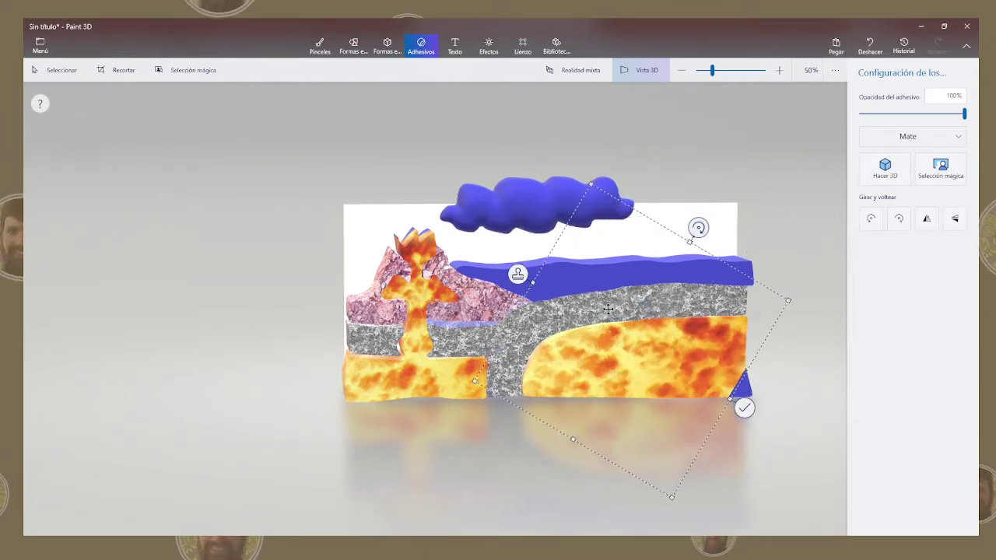
left_click_drag(589, 332, 611, 349)
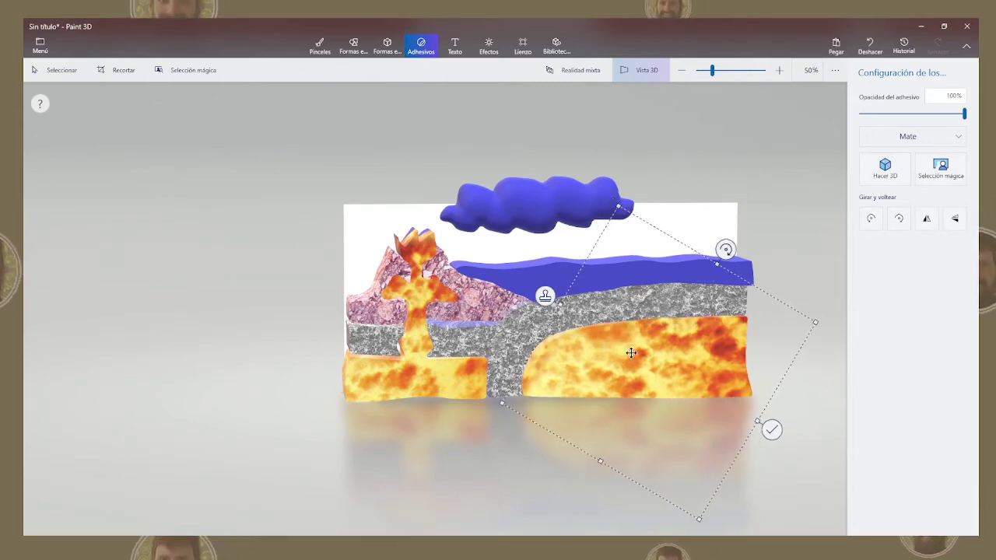
mouse_move(558, 366)
right_mouse_down()
mouse_move(472, 401)
mouse_move(420, 315)
right_mouse_up()
left_click(460, 333)
Step: Pull the water layer back and stamp a rotated, enlarged lava texture over the large magma chamber
right_click(589, 136)
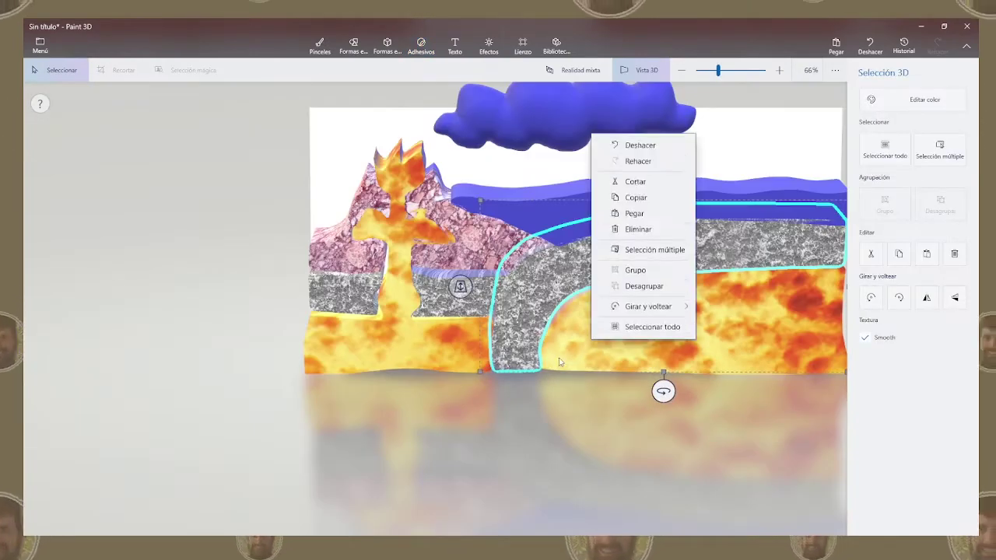
right_click_drag(661, 392, 465, 242)
left_click_drag(465, 241, 362, 216)
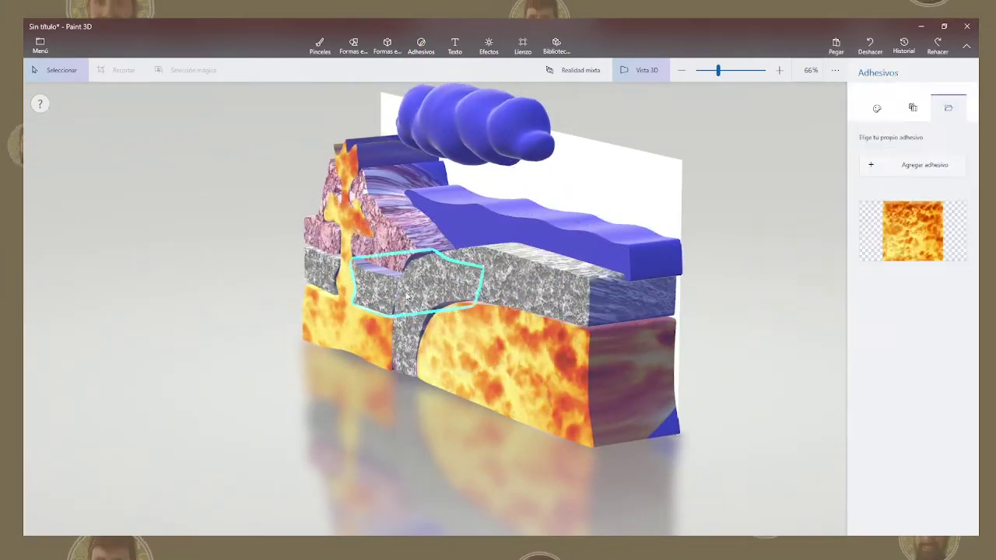
left_click(361, 216)
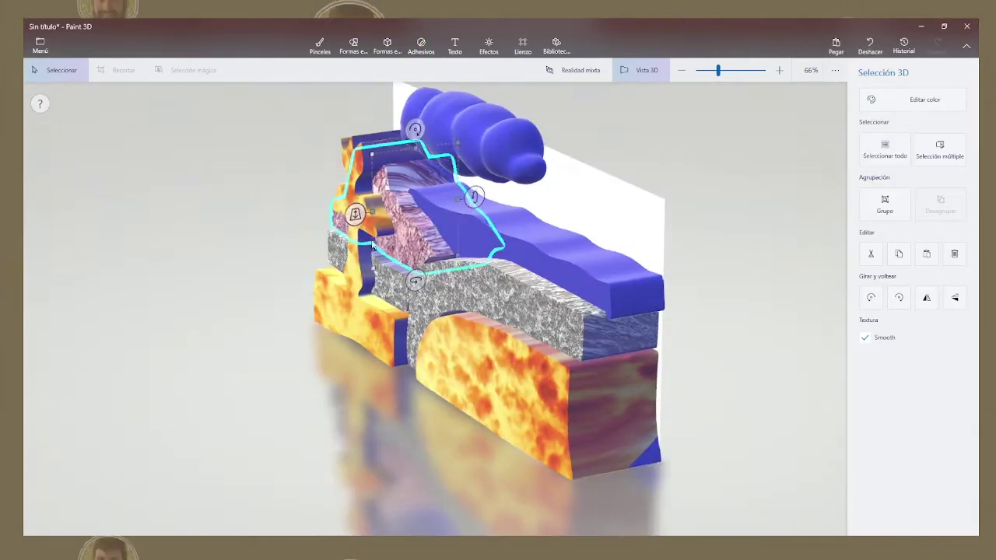
left_click(387, 45)
left_click(284, 257)
left_click(421, 45)
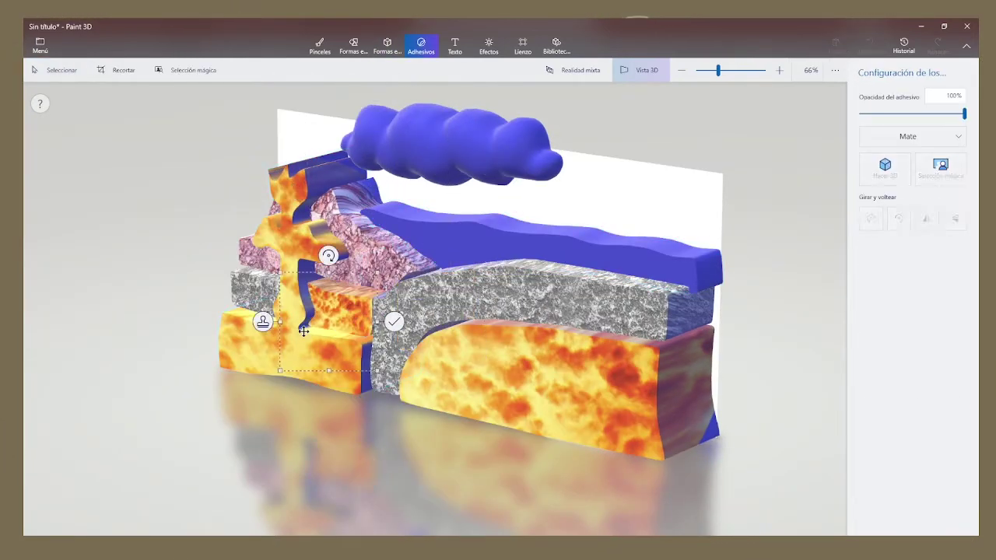
left_click_drag(342, 288, 295, 300)
left_click_drag(215, 278, 484, 348)
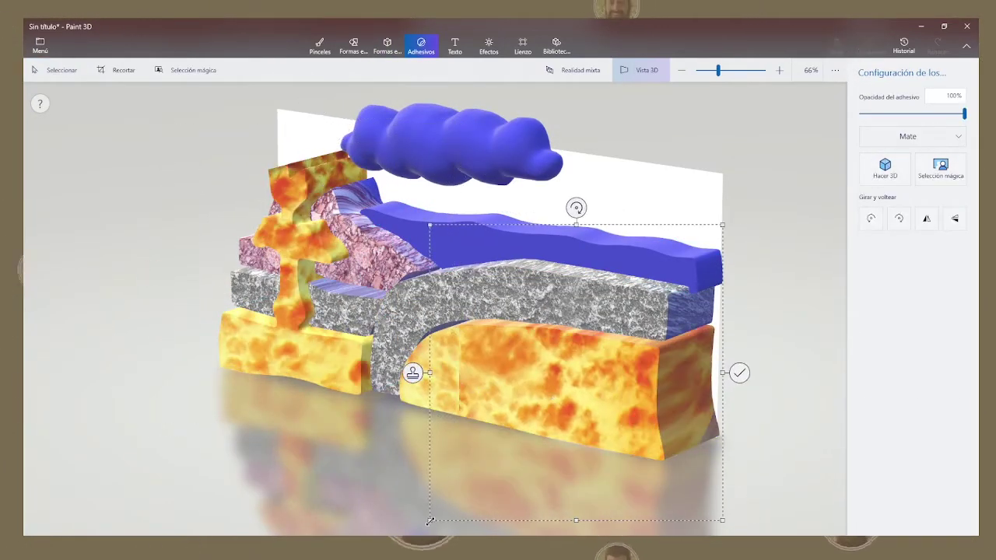
left_click_drag(573, 207, 748, 236)
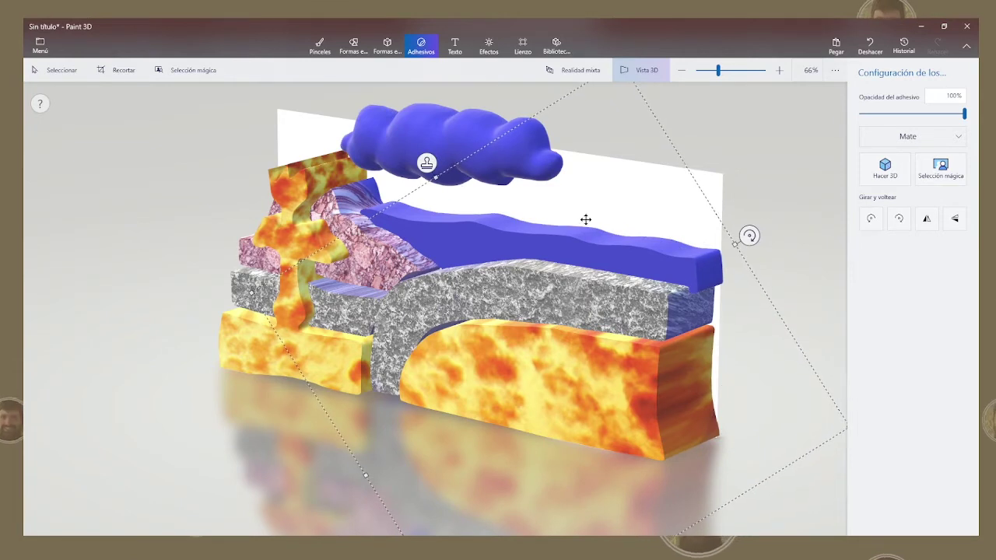
left_click(751, 158)
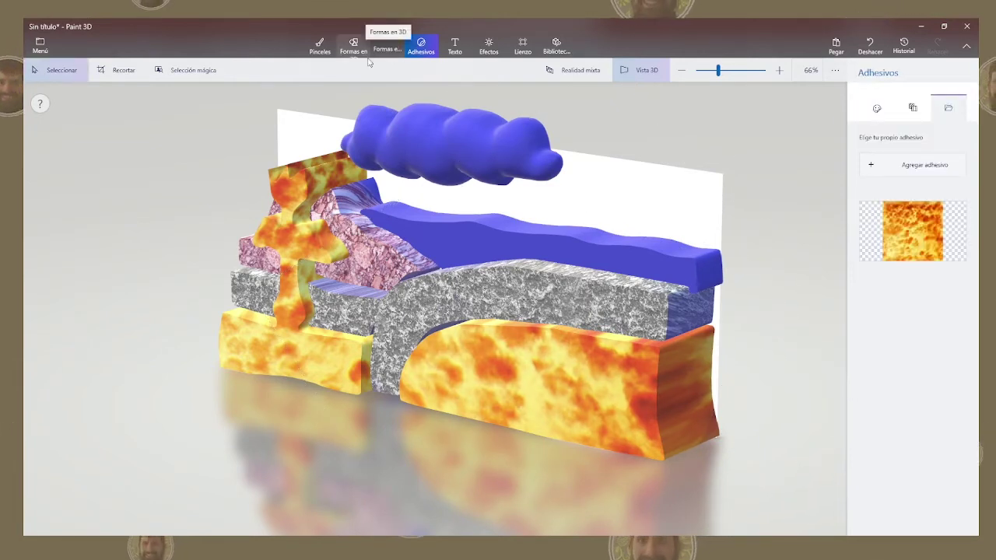
Step: Move the cloud down and forward in front of the rock layers
left_click(406, 134)
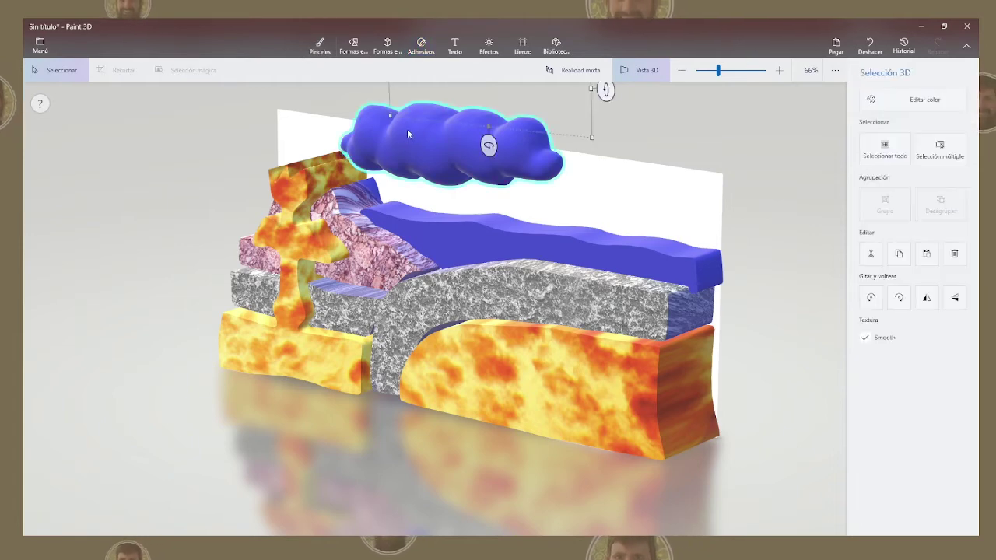
right_click_drag(424, 234, 290, 160)
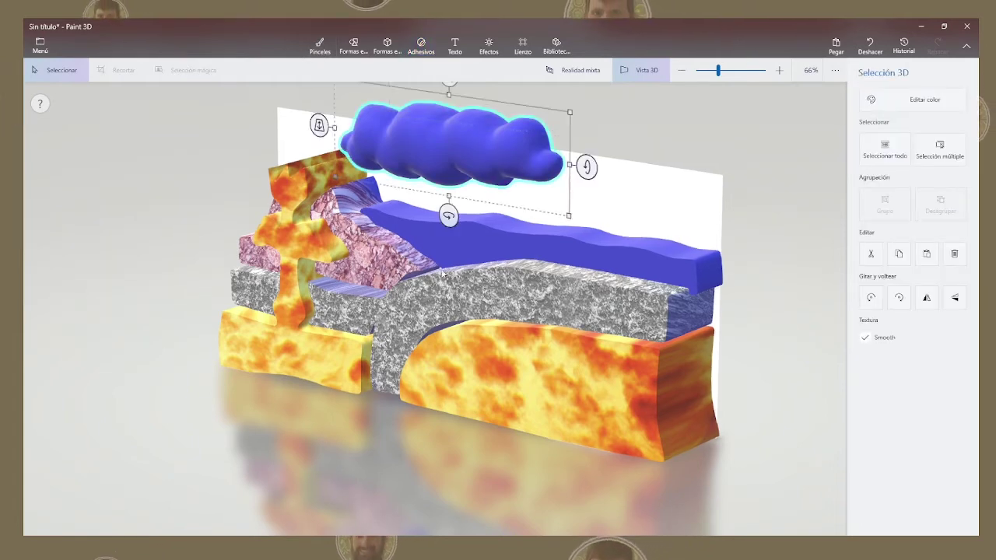
left_click_drag(291, 174, 525, 386)
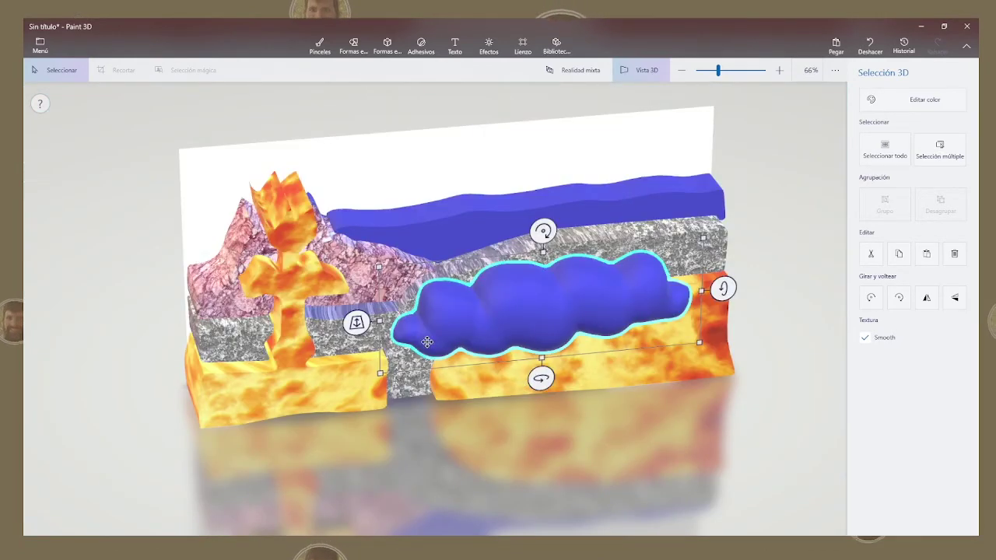
left_click_drag(354, 325, 355, 356)
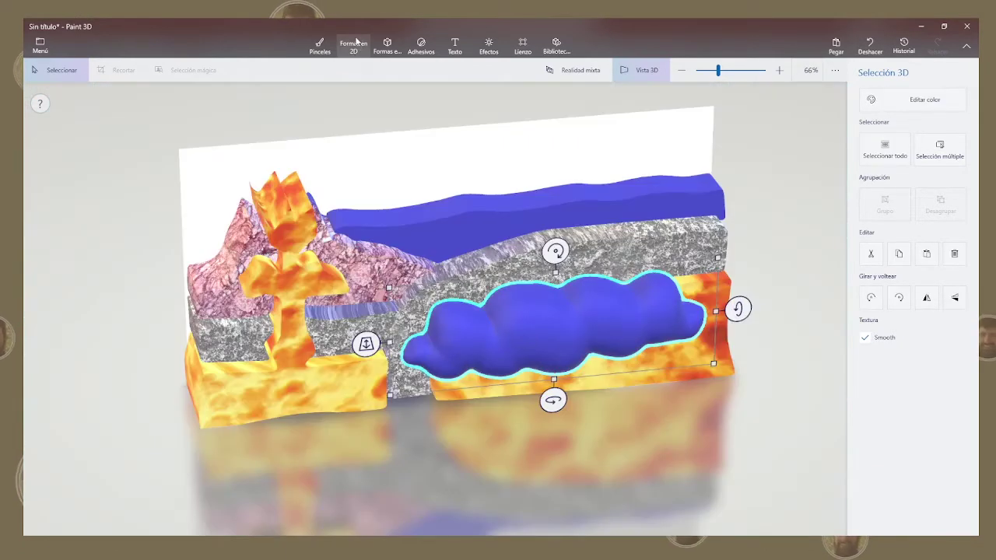
Step: Fill the blue cloud with white using Pinceles > Rellenar
left_click(320, 46)
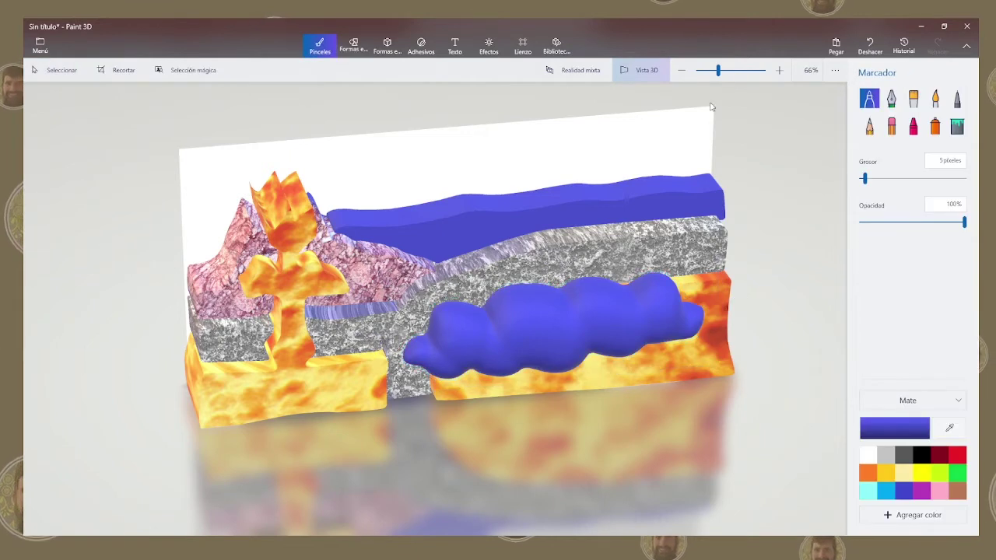
left_click(956, 125)
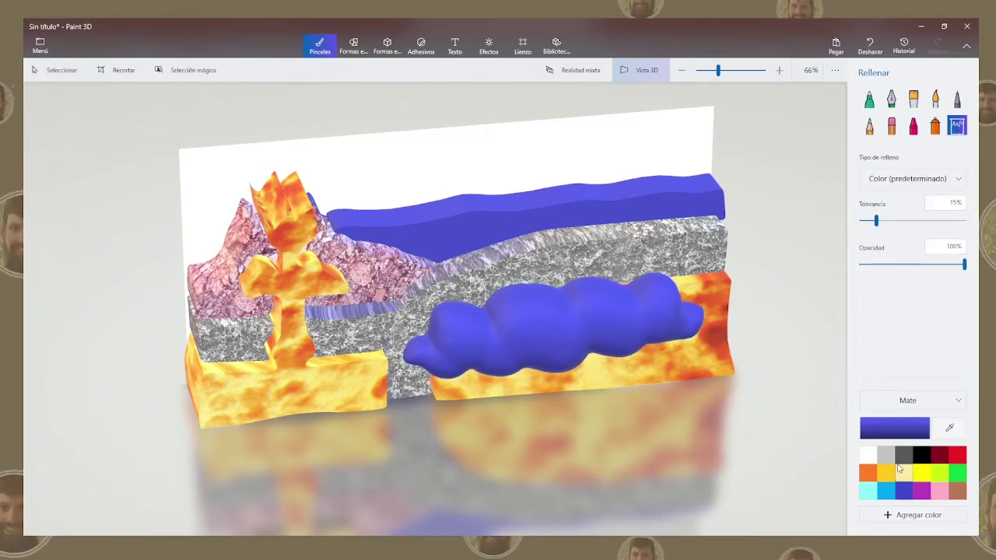
left_click(868, 453)
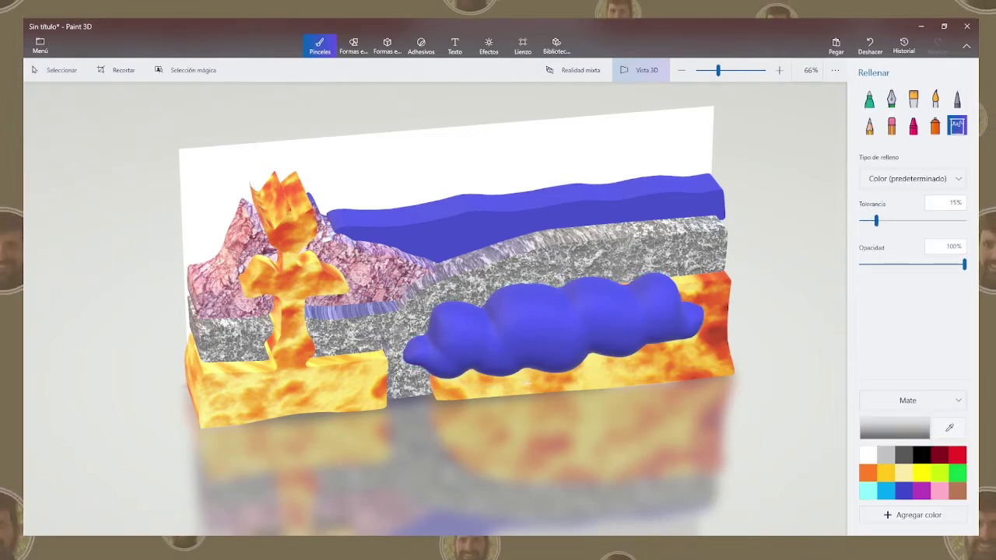
left_click(570, 330)
Step: Airbrush dark grey smoky shading over the white cloud with Aerosol
right_click_drag(497, 418, 579, 409)
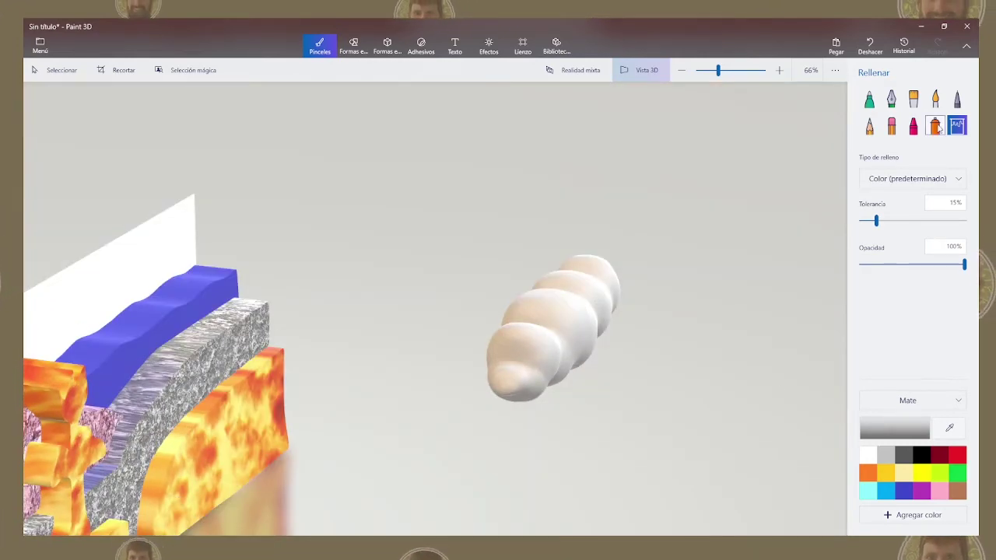
left_click(936, 127)
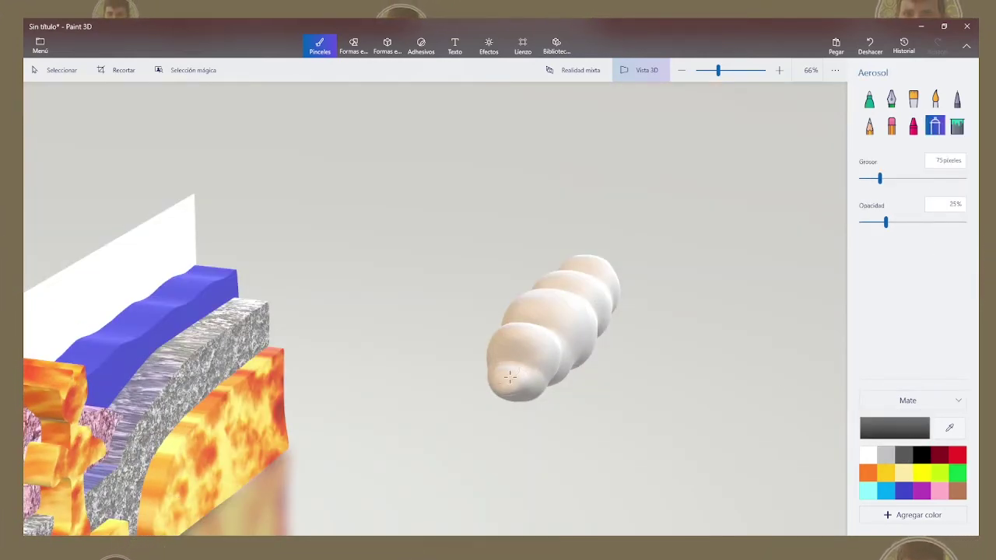
left_click_drag(519, 379, 536, 326)
mouse_move(517, 366)
right_mouse_down()
mouse_move(553, 280)
mouse_move(508, 344)
mouse_move(521, 293)
mouse_move(441, 349)
right_mouse_up()
mouse_move(412, 262)
left_mouse_down()
mouse_move(494, 266)
mouse_move(537, 238)
mouse_move(591, 234)
left_mouse_up()
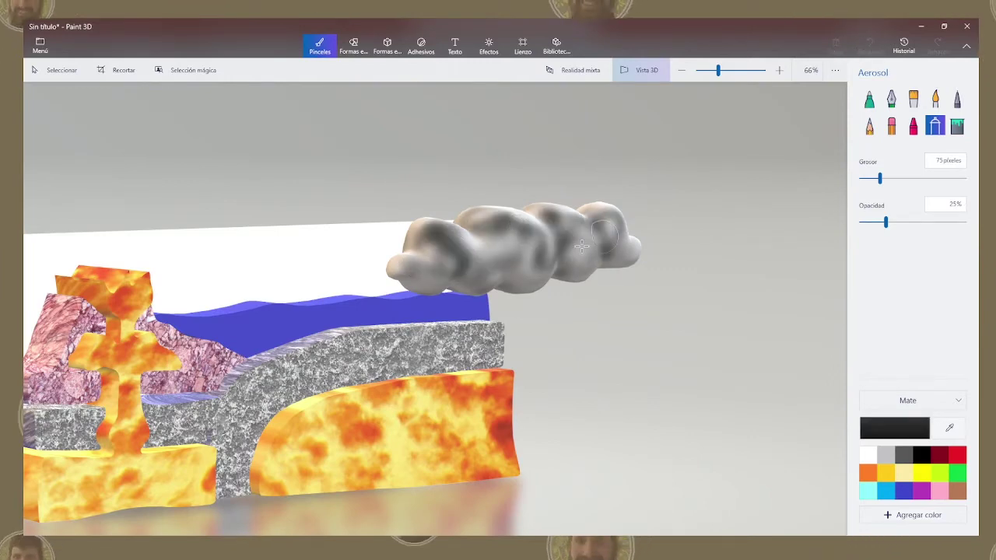
mouse_move(544, 249)
right_mouse_down()
mouse_move(529, 265)
mouse_move(547, 272)
mouse_move(482, 207)
mouse_move(522, 267)
mouse_move(428, 288)
right_mouse_up()
mouse_move(599, 242)
left_mouse_down()
mouse_move(407, 262)
mouse_move(435, 241)
left_mouse_up()
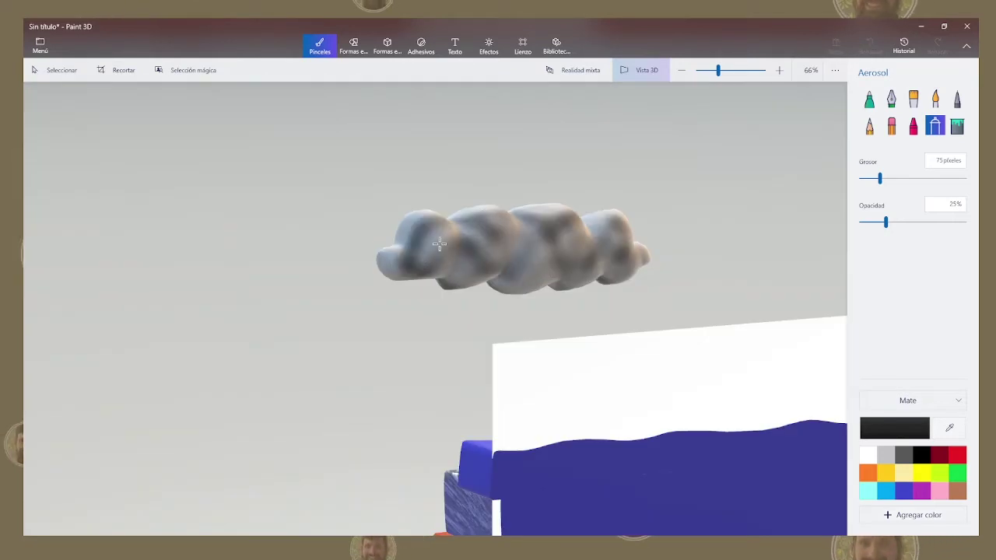
right_click_drag(436, 241, 623, 313)
left_click_drag(529, 294, 514, 156)
mouse_move(515, 156)
right_mouse_down()
mouse_move(611, 374)
mouse_move(432, 285)
right_mouse_up()
scroll(467, 296, "down", 3)
key("Escape")
Step: Move the cloud back above the landscape and bring the water slab to the front
left_click(442, 273)
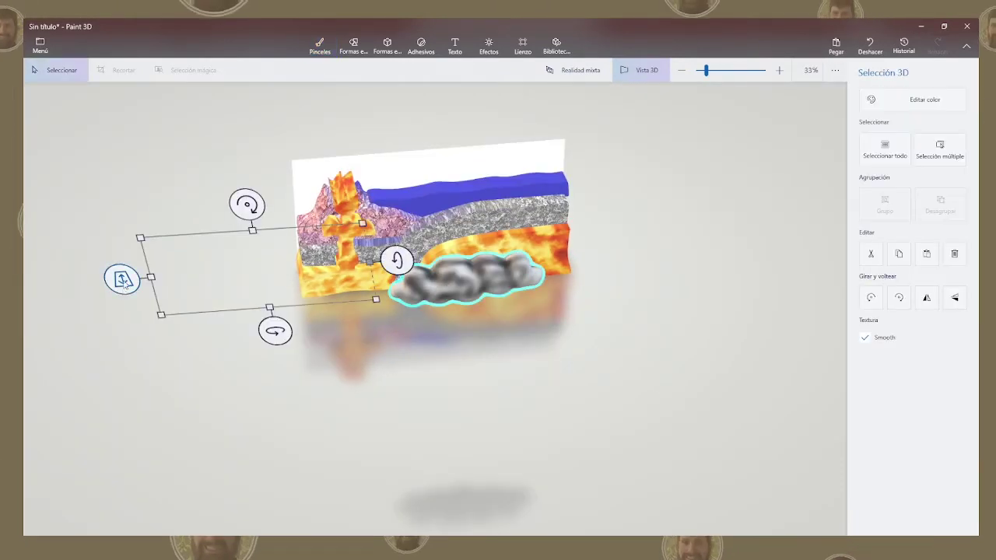
left_click_drag(443, 272, 432, 155)
left_click(463, 194)
left_click_drag(463, 194, 505, 310)
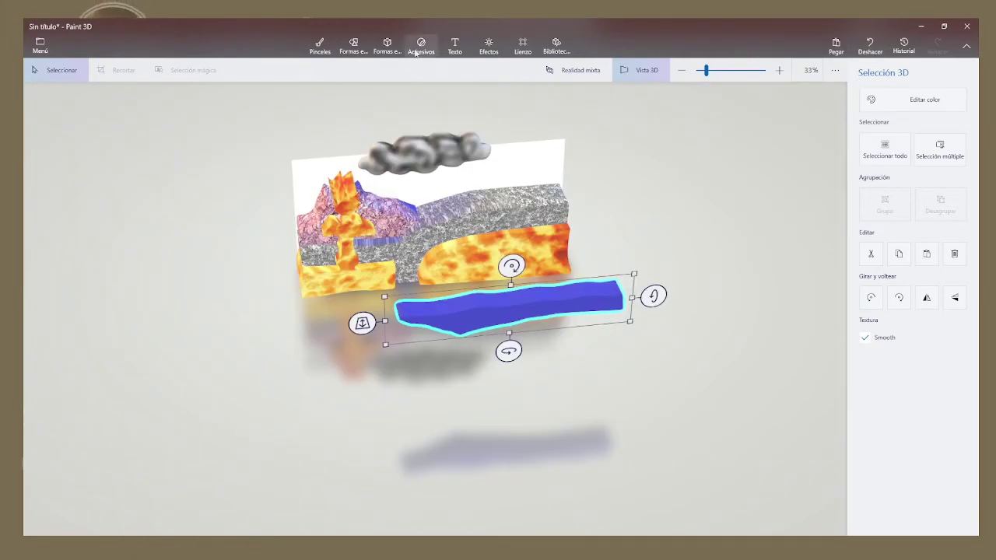
Step: Airbrush light cyan across the water slab and set it back into the upper layer
left_click(319, 45)
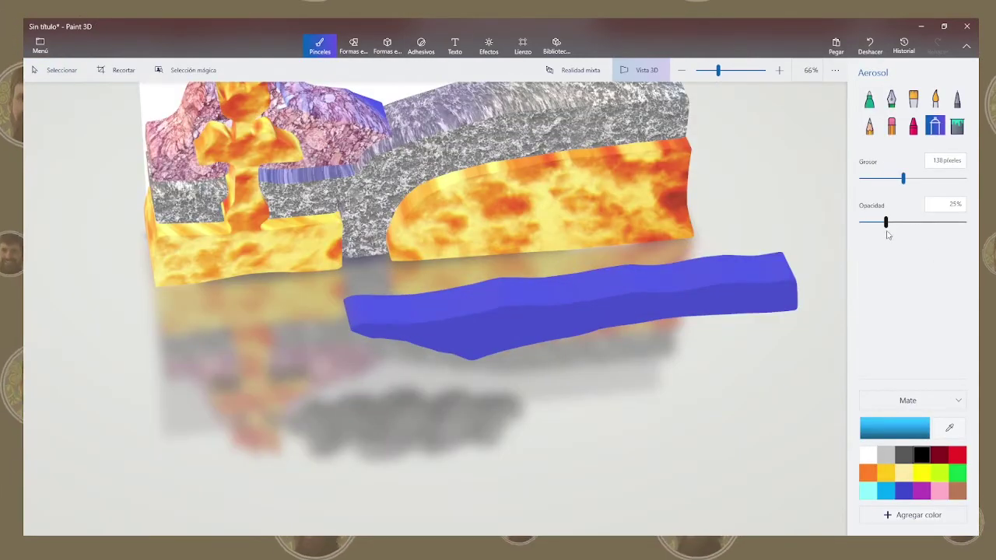
mouse_move(357, 326)
left_mouse_down()
mouse_move(422, 322)
mouse_move(433, 309)
mouse_move(607, 296)
left_mouse_up()
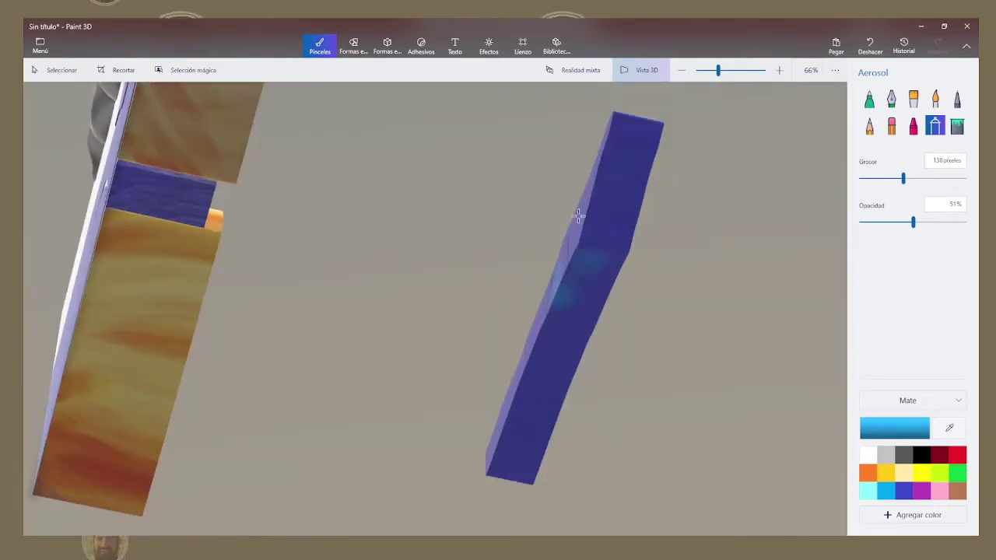
left_click_drag(591, 295, 622, 189)
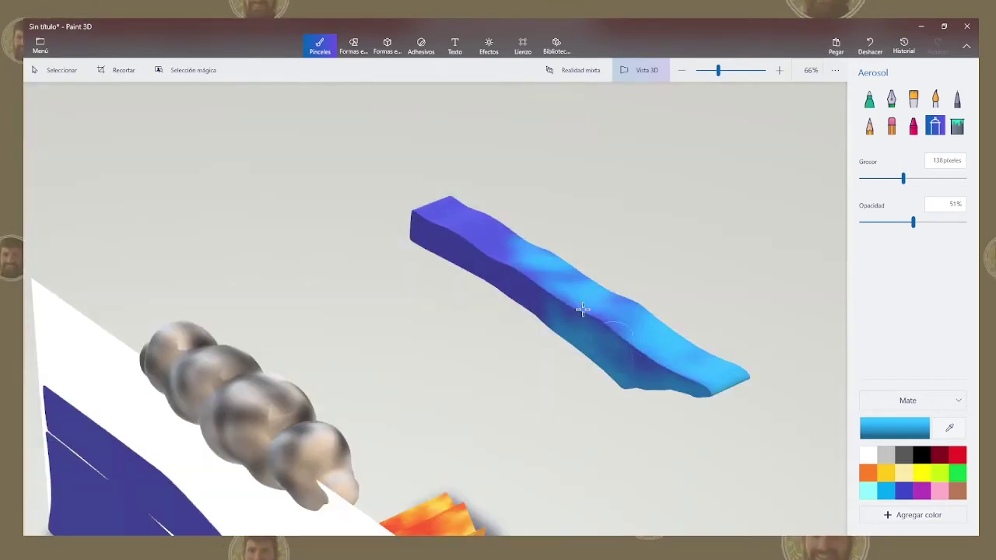
mouse_move(582, 310)
left_mouse_down()
mouse_move(654, 350)
mouse_move(674, 398)
left_mouse_up()
left_click_drag(542, 398, 459, 350)
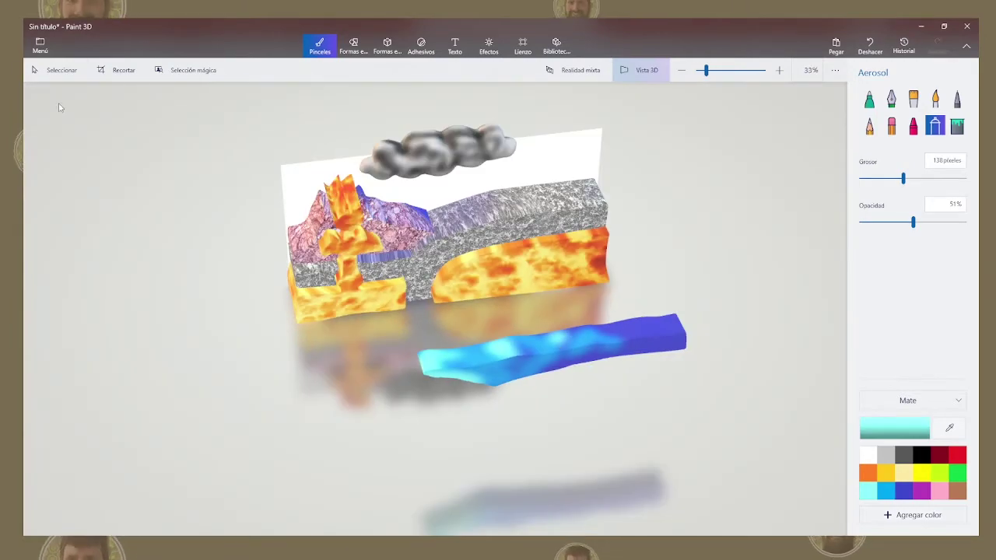
left_click(54, 70)
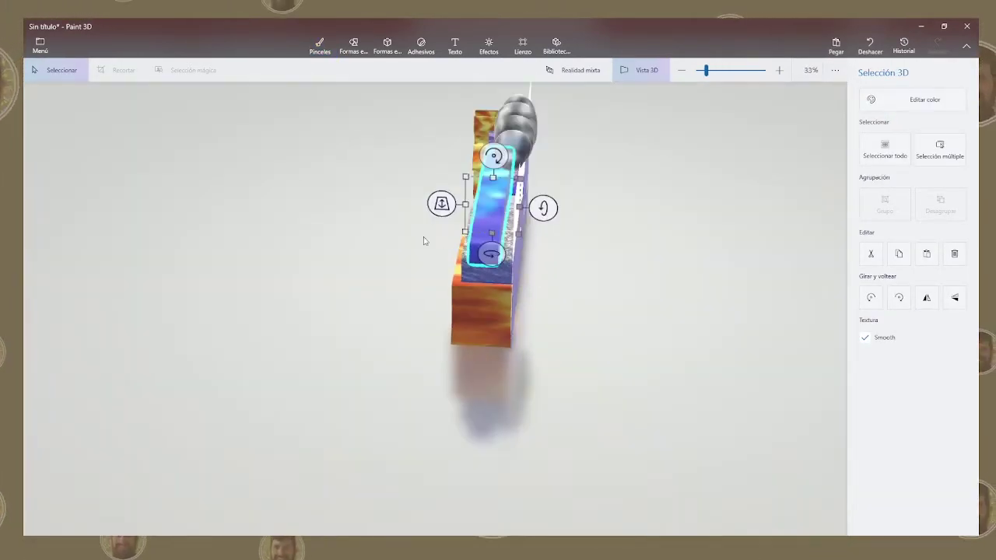
left_click_drag(423, 240, 378, 358)
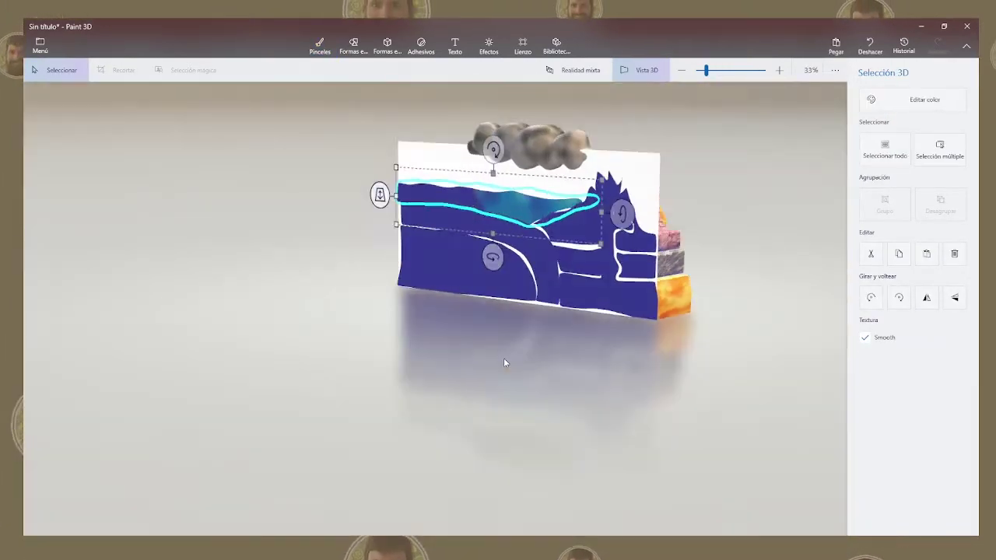
left_click_drag(504, 362, 306, 344)
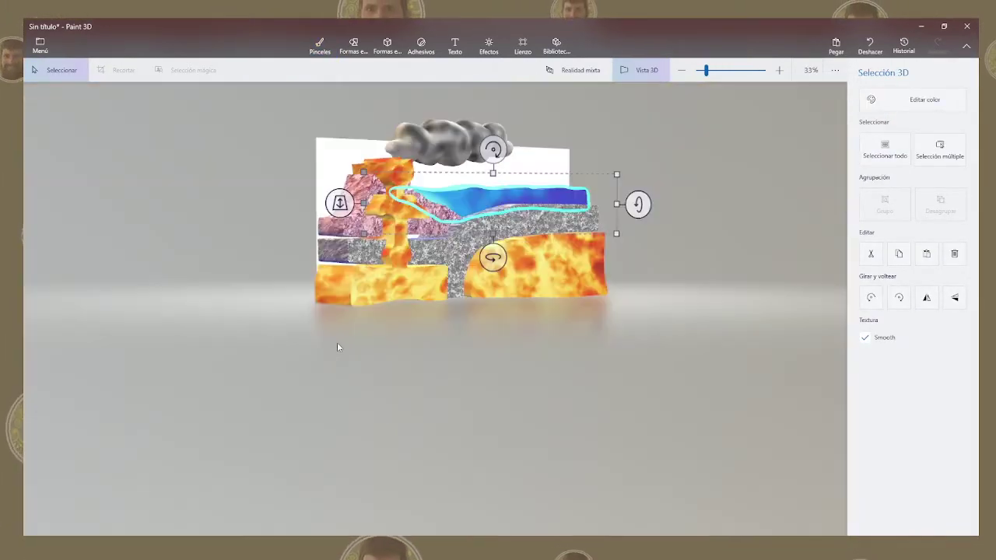
Step: Orbit the volcano model and select the grey block, lava conduit and grey crust layers to inspect them
scroll(329, 308, "up", 3)
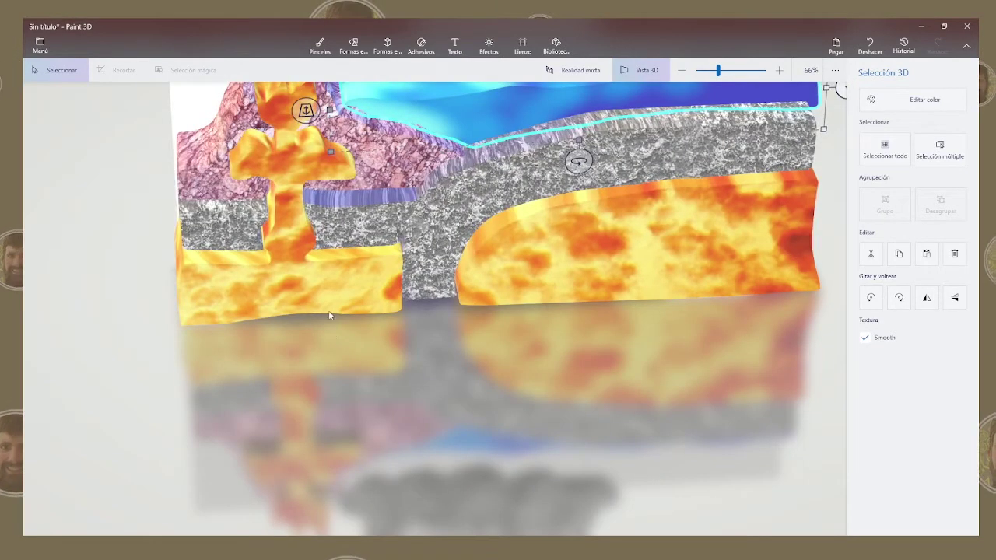
left_click_drag(335, 333, 433, 318)
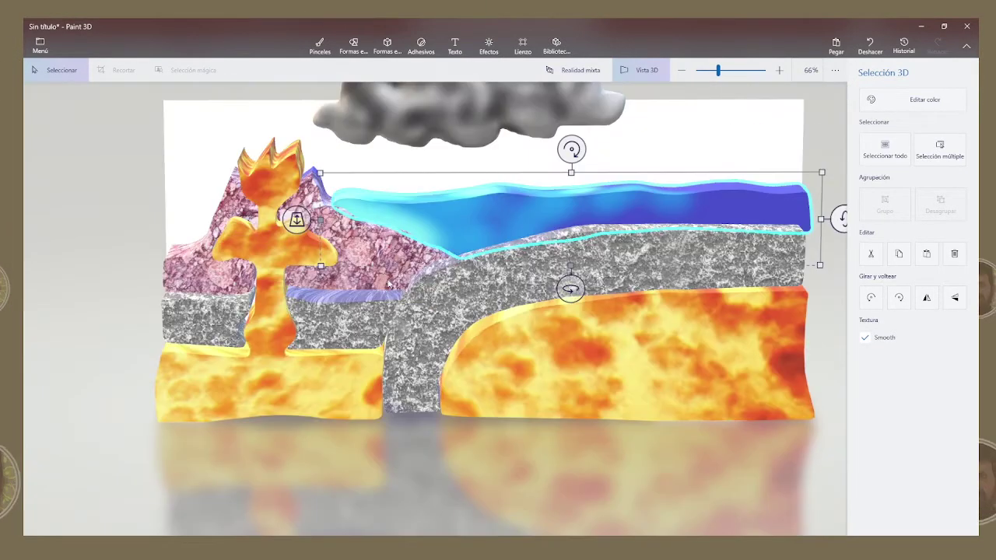
left_click(233, 315)
left_click(350, 374)
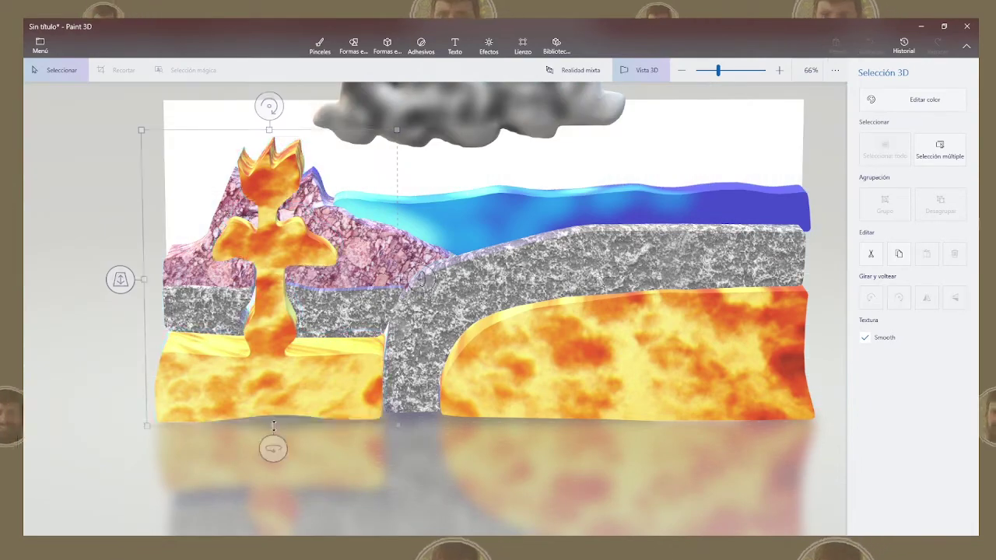
left_click_drag(371, 425, 436, 412)
left_click(689, 369)
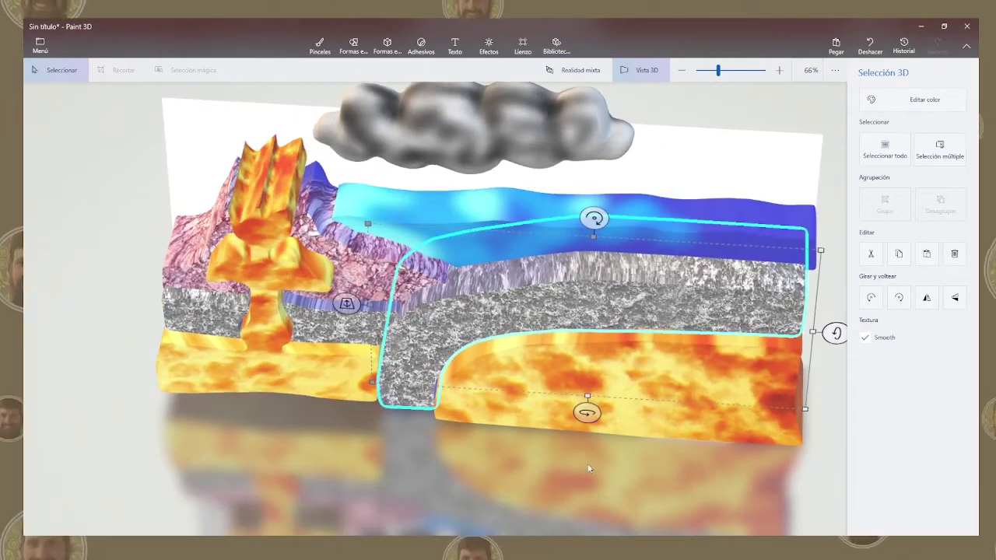
left_click_drag(589, 467, 533, 249)
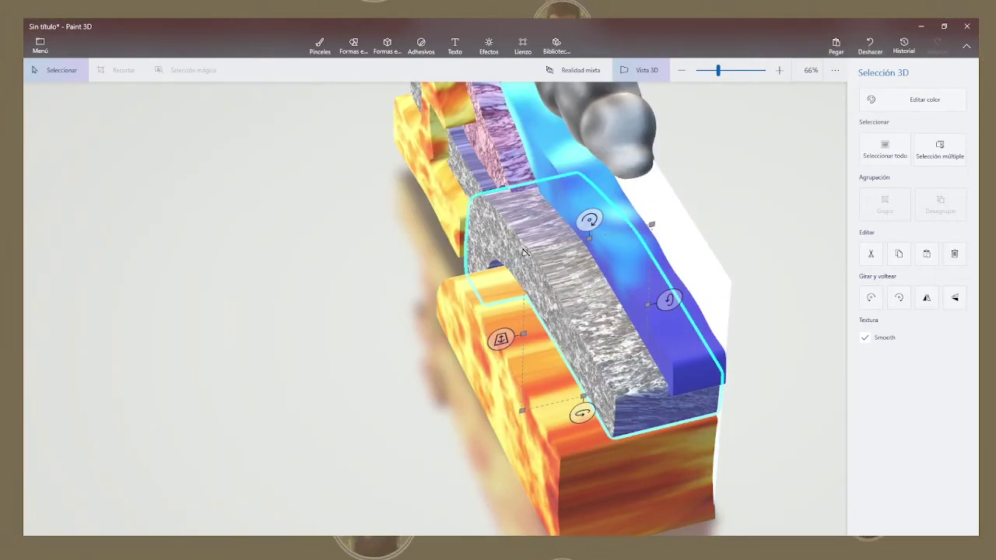
mouse_move(498, 385)
left_mouse_down()
mouse_move(514, 363)
mouse_move(364, 315)
left_mouse_up()
Step: Switch off 3D view for a flat front view and add an empty text box
right_click(364, 315)
left_click(124, 263)
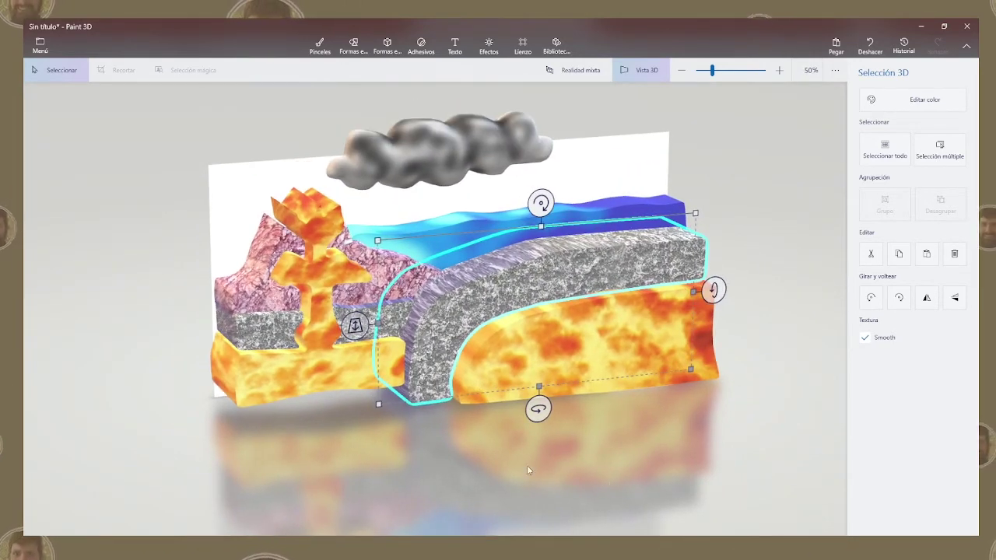
left_click(639, 70)
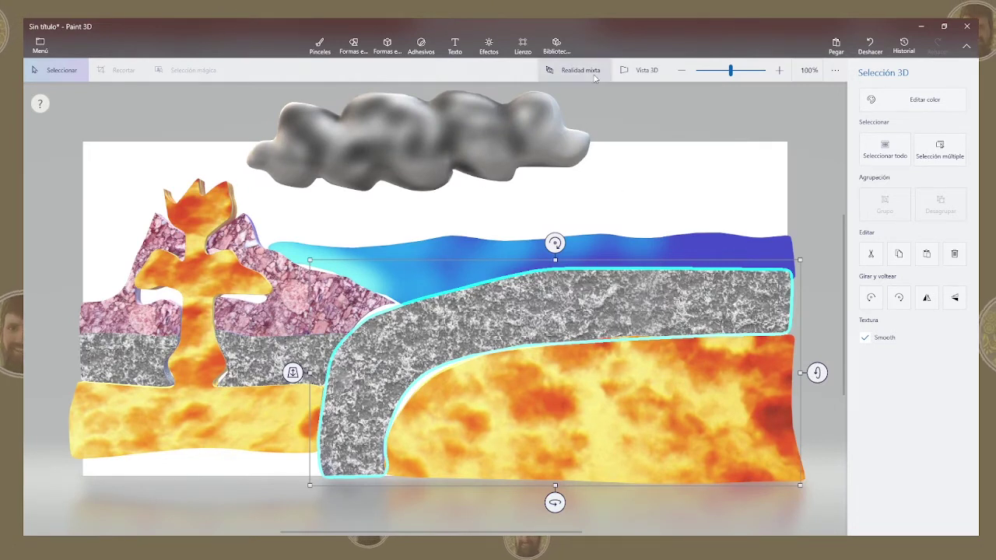
left_click(454, 46)
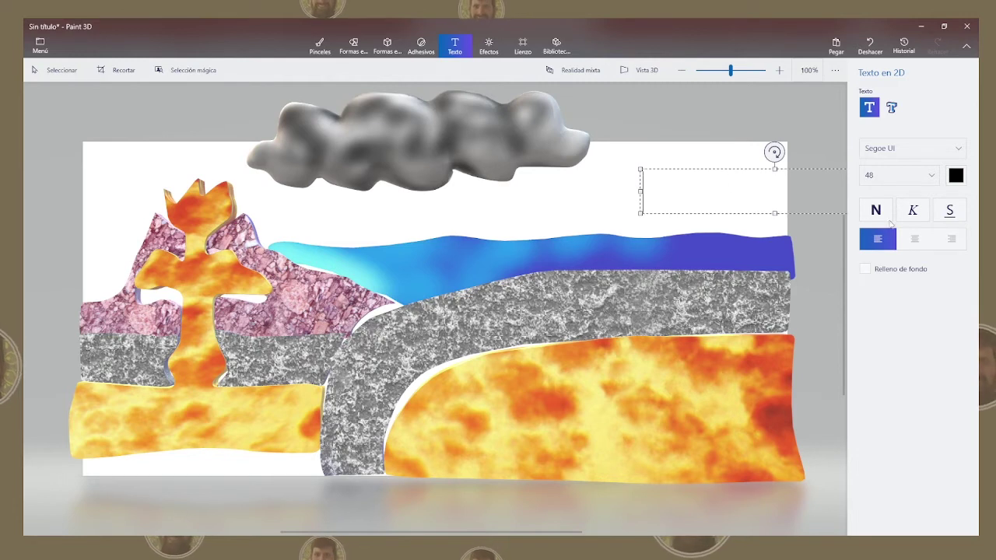
Step: Write the label 'Cráter' with a yellow background fill, shrinking its box to fit the word
type("Cr")
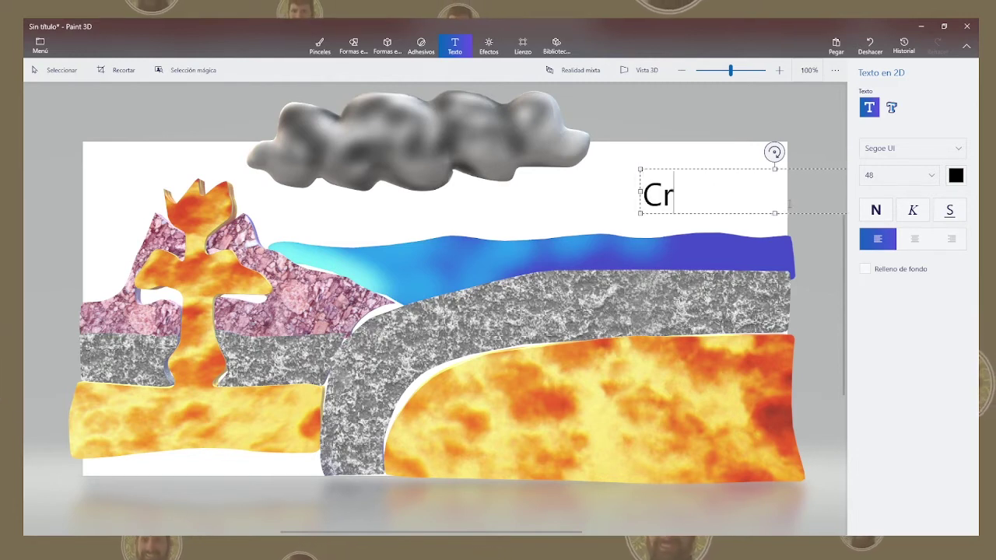
type("ate")
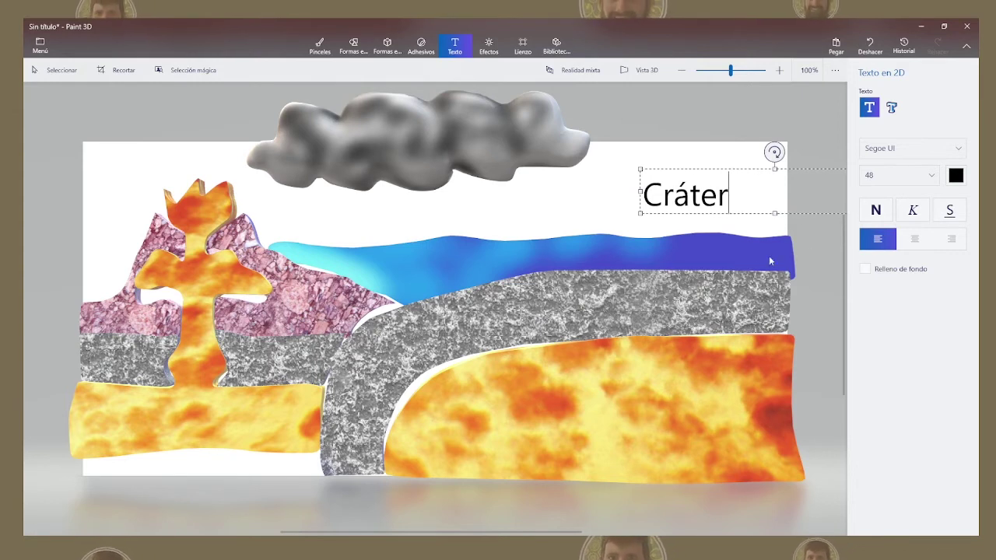
left_click(867, 268)
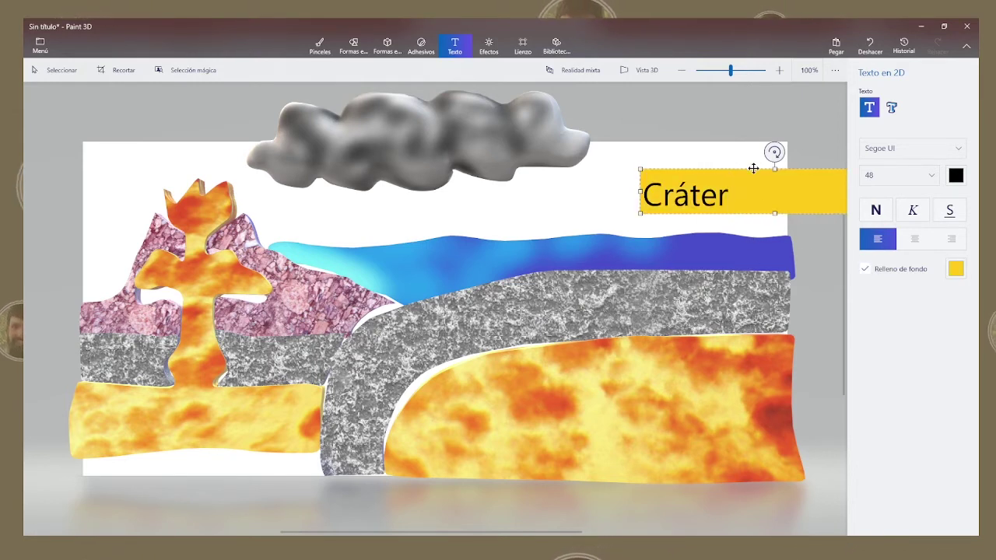
left_click_drag(753, 168, 684, 174)
scroll(805, 216, "up", 1)
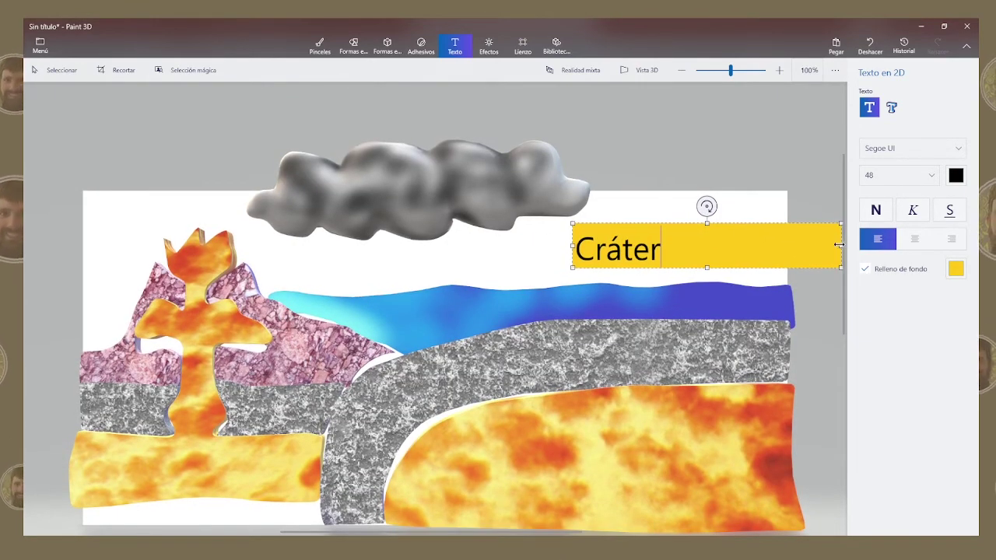
left_click_drag(839, 244, 665, 250)
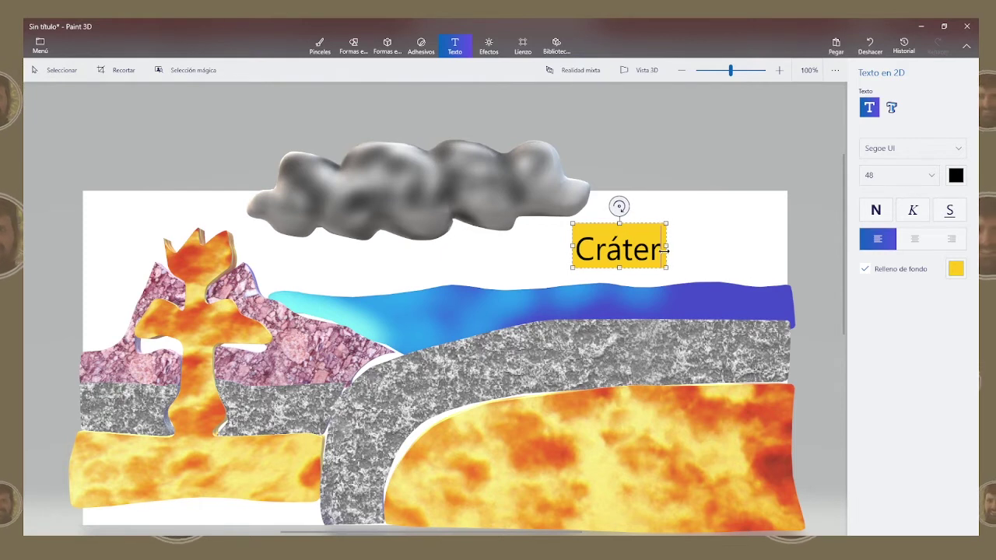
left_click(714, 189)
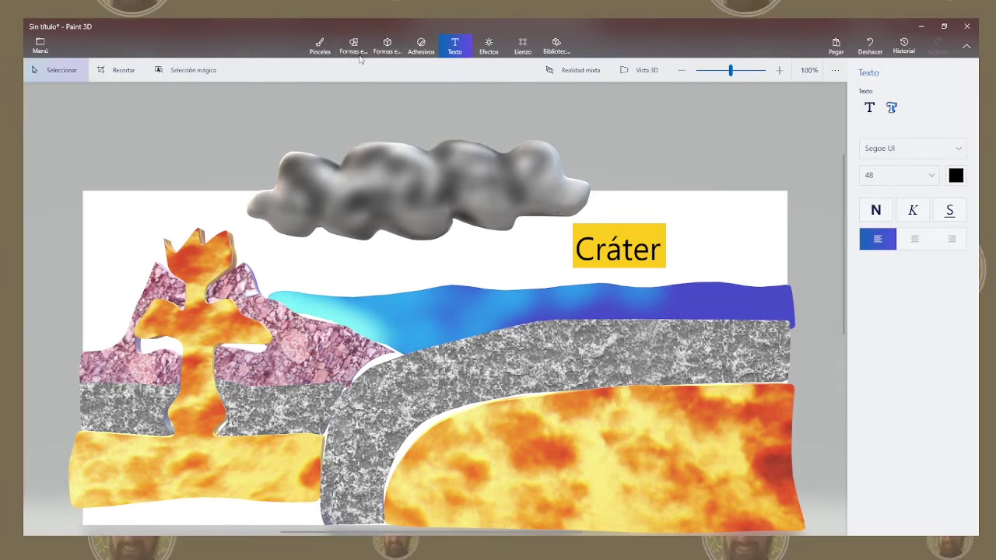
Step: Turn the Cráter label into a 3D object and move it onto the volcano's crater
left_click(386, 45)
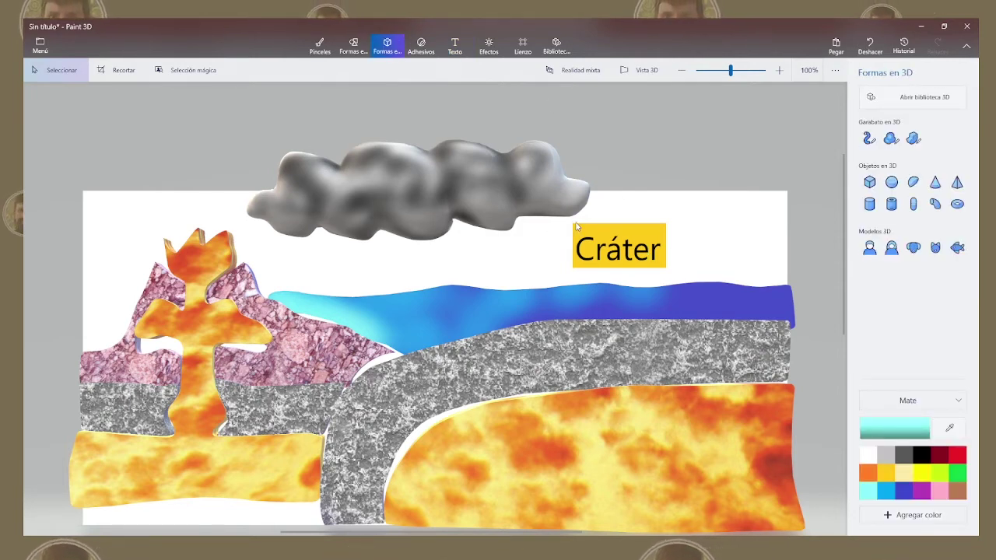
left_click_drag(575, 226, 668, 272)
left_click(884, 180)
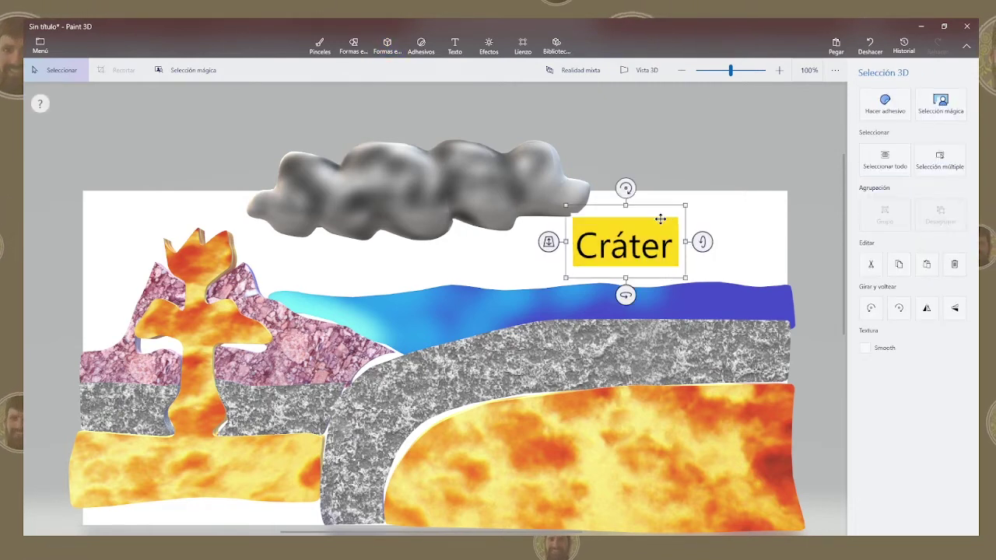
left_click(662, 235)
left_click(603, 255)
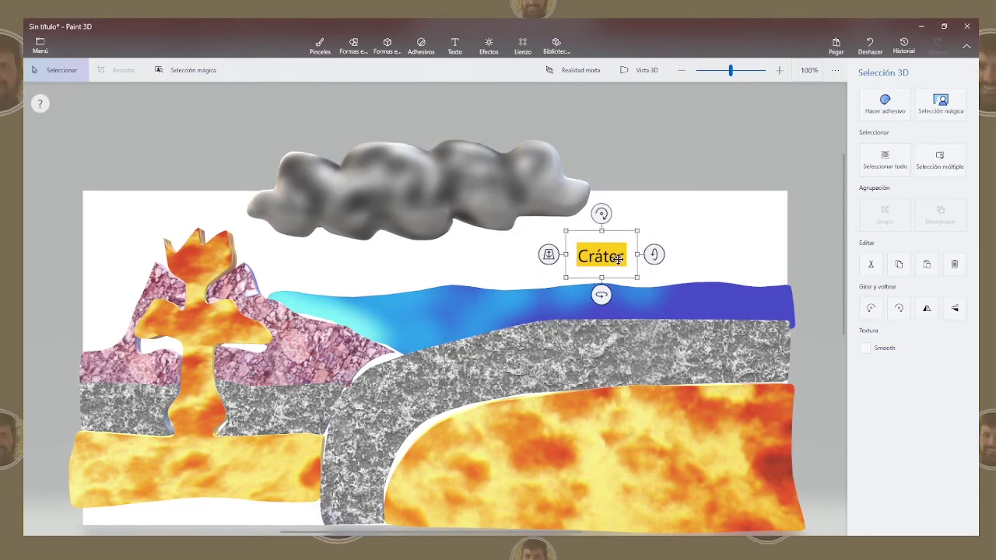
mouse_move(603, 255)
left_mouse_down()
mouse_move(318, 352)
mouse_move(272, 285)
mouse_move(208, 249)
left_mouse_up()
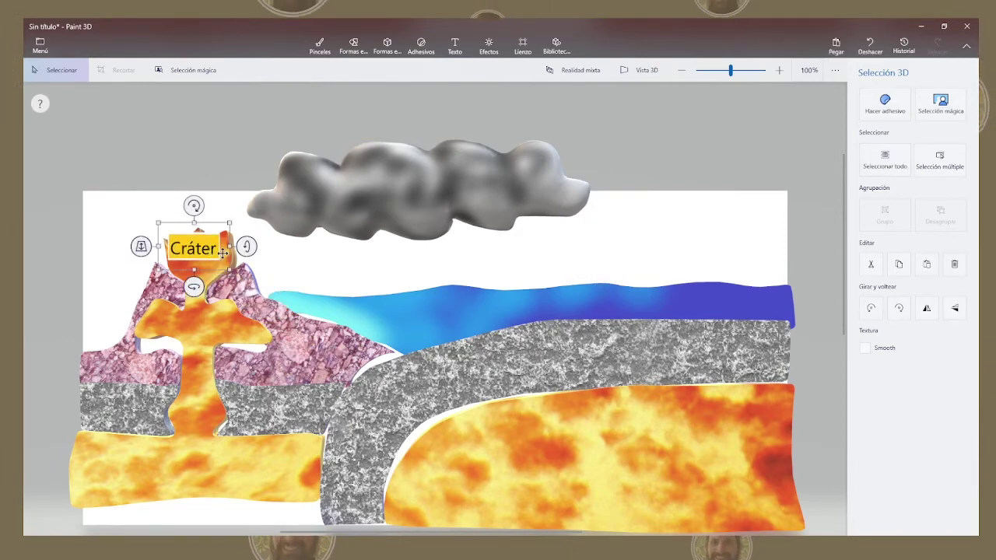
mouse_move(141, 246)
left_mouse_down()
mouse_move(163, 233)
mouse_move(142, 256)
left_mouse_up()
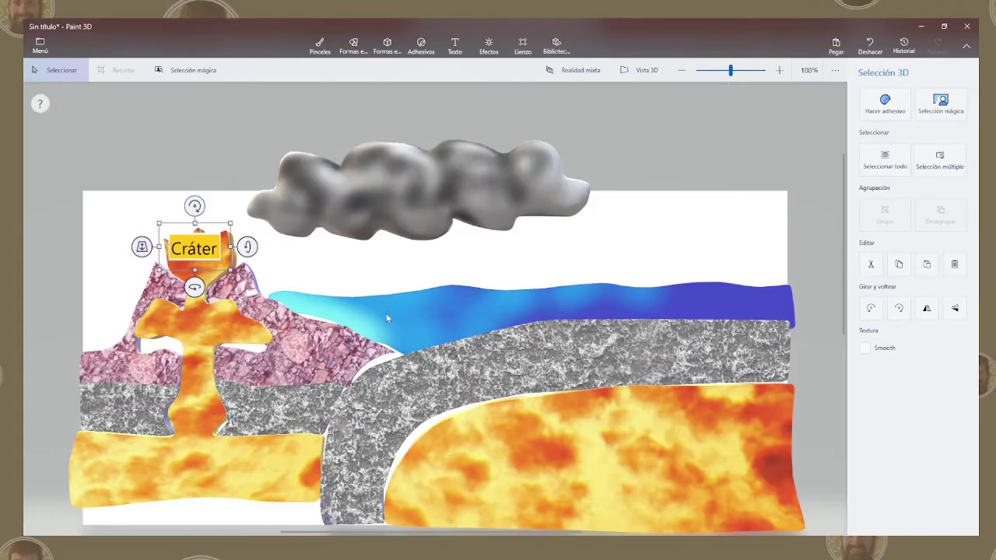
Step: Add a 'Cono' label and move it beside the crater
left_click(457, 50)
type("Cono")
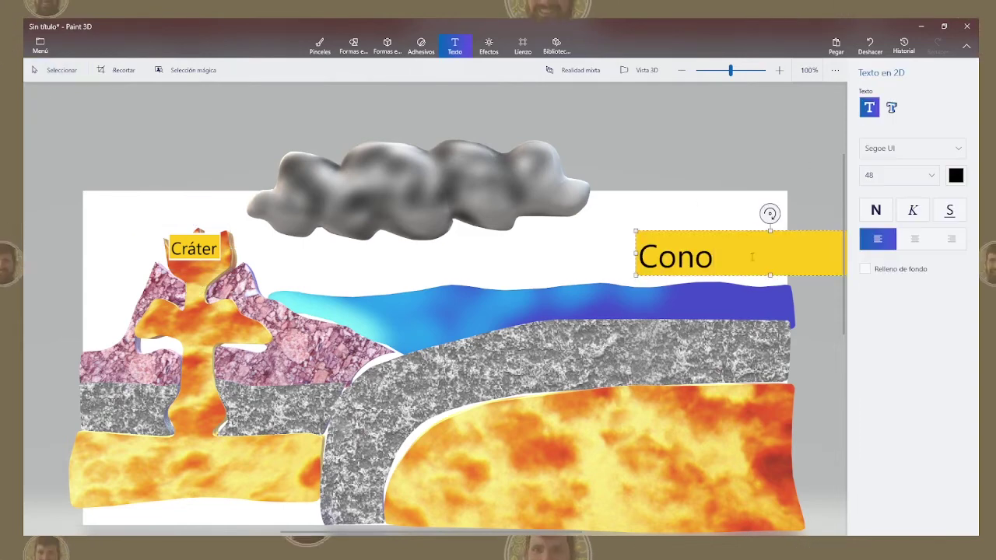
left_click(387, 47)
left_click_drag(618, 228, 287, 311)
left_click(287, 310)
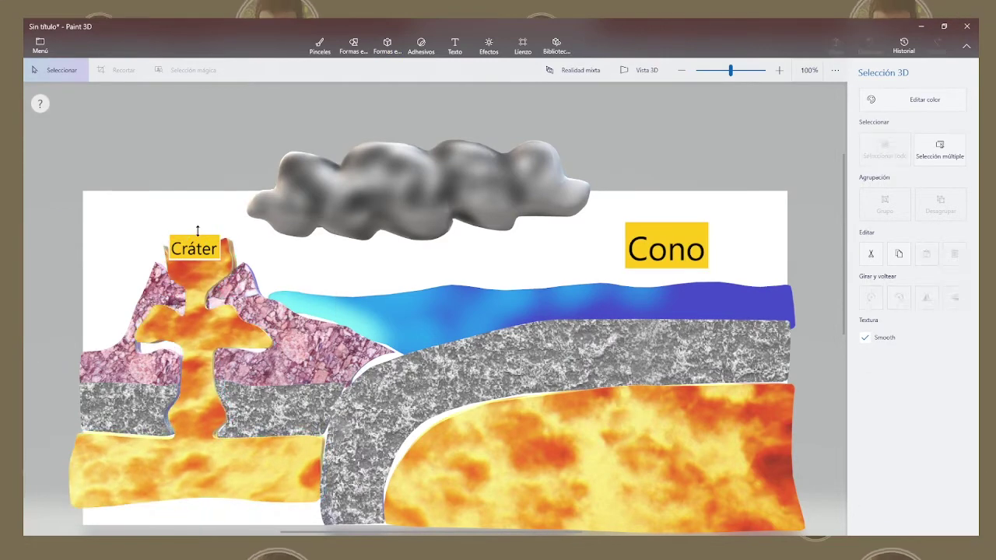
Step: Add a 'Movimiento de placas' label and widen its text box
left_click(516, 421)
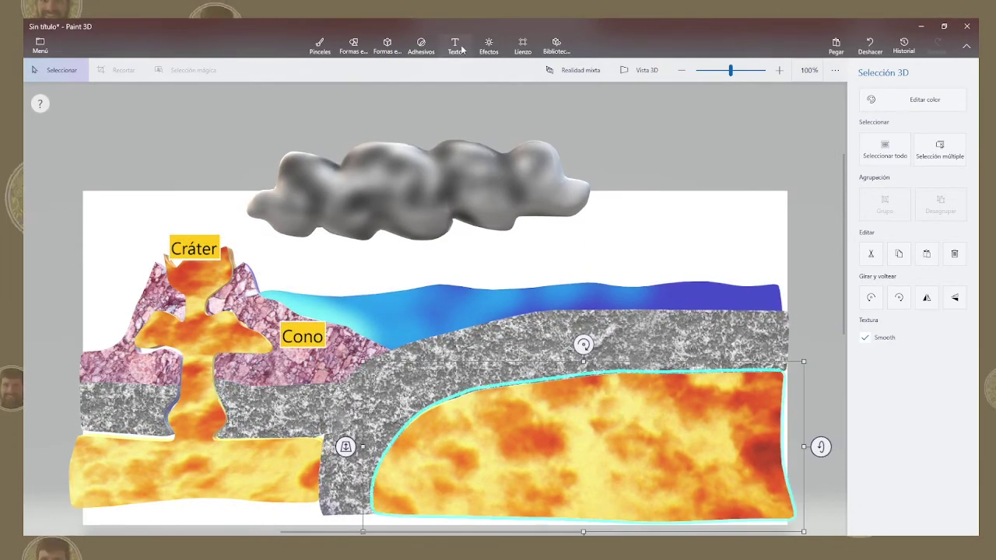
left_click(454, 47)
type("Movimiento de plcasa")
left_click_drag(624, 270, 503, 270)
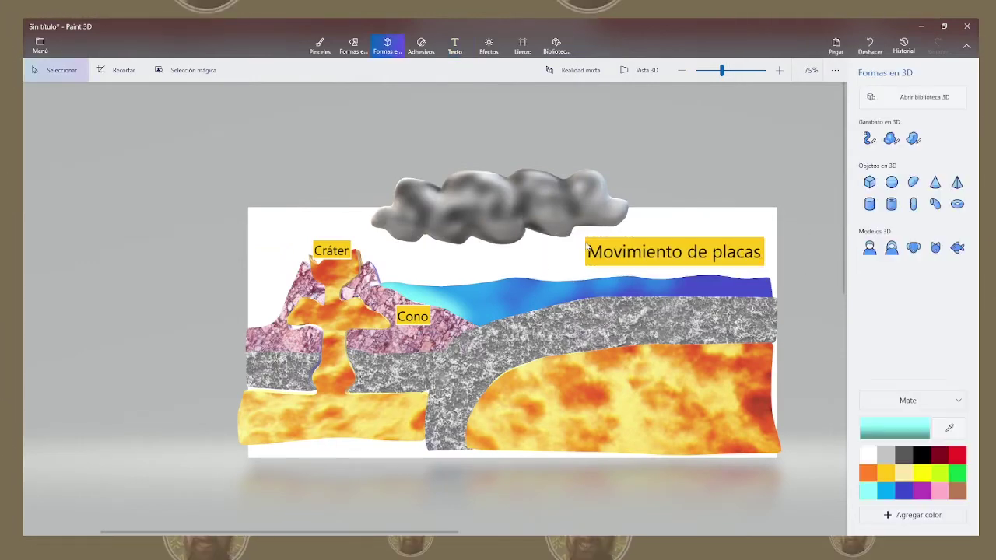
Step: Add an 'Astenosfera' label and place two copies on the grey layer
type("Astenos")
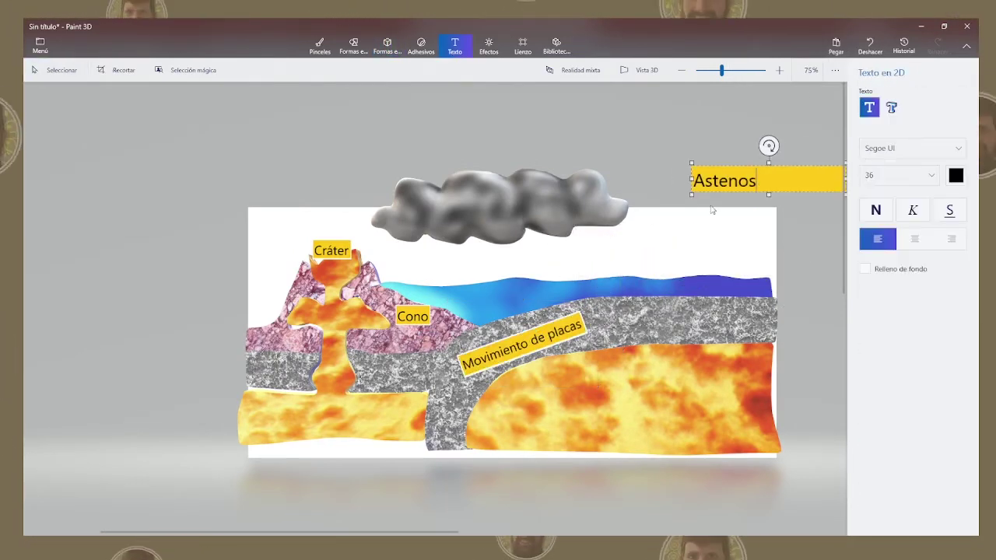
type("fera")
mouse_move(684, 178)
left_mouse_down()
mouse_move(685, 244)
mouse_move(387, 376)
left_mouse_up()
left_click(387, 47)
left_click(684, 243)
Step: Add a 'Magma' label and move it onto the lower-left magma layer
left_click(454, 47)
mouse_move(653, 232)
left_mouse_down()
mouse_move(735, 263)
mouse_move(330, 422)
left_mouse_up()
type("Magma")
left_click(636, 231)
left_click(387, 47)
left_click(683, 250)
left_click(387, 47)
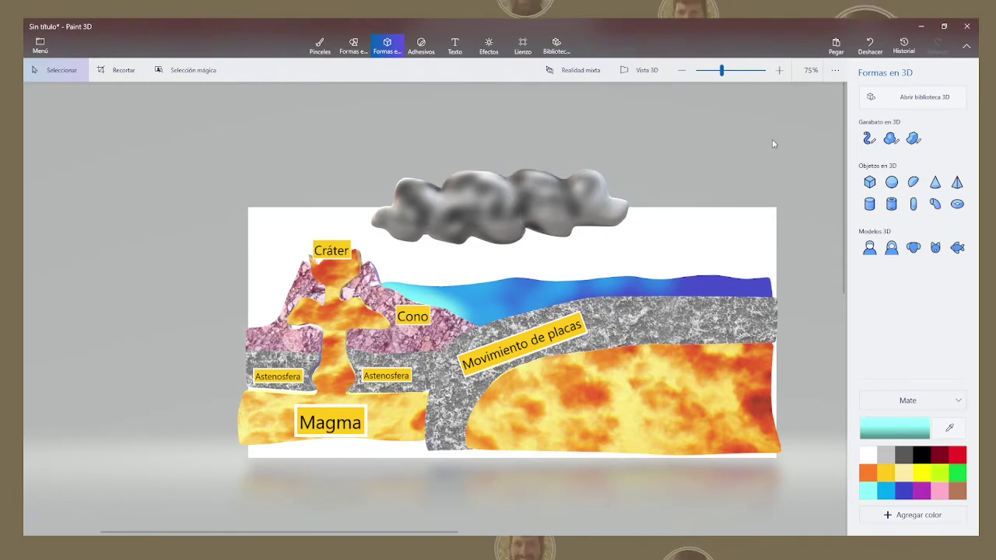
Step: Show the model in 3D, orbit it, and rewind the history to the bare blue model
left_click(642, 70)
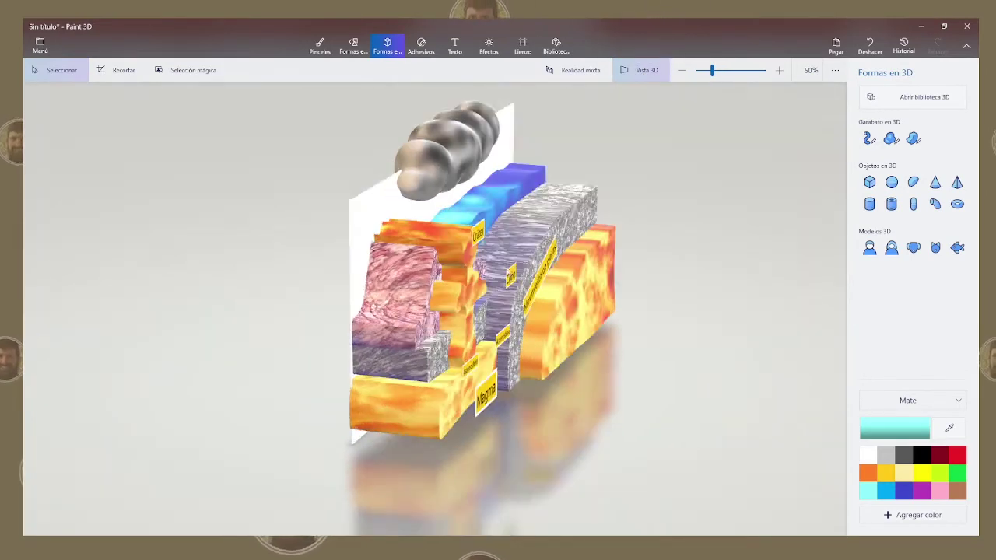
left_click_drag(483, 268, 656, 268)
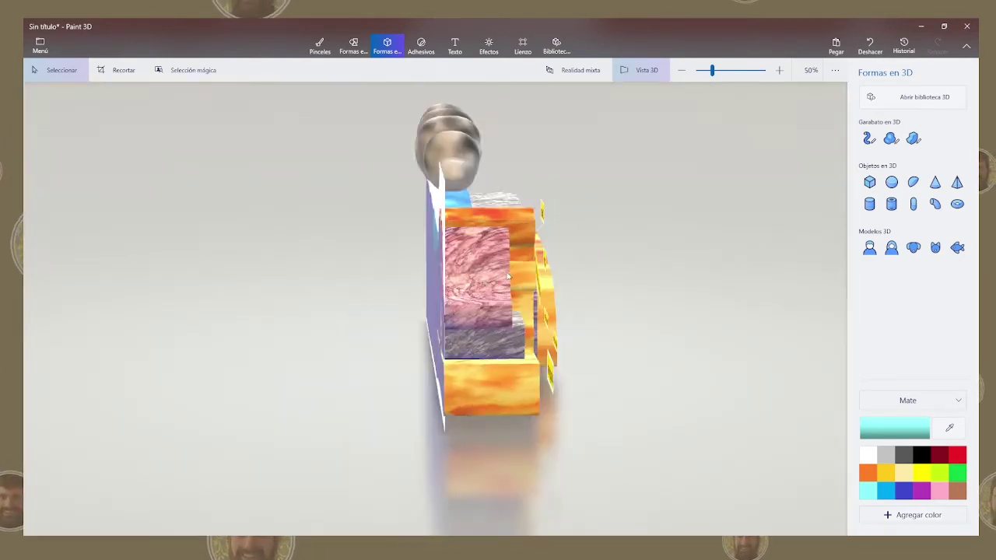
mouse_move(656, 268)
left_mouse_down()
mouse_move(690, 228)
mouse_move(369, 294)
mouse_move(684, 138)
left_mouse_up()
left_click(904, 51)
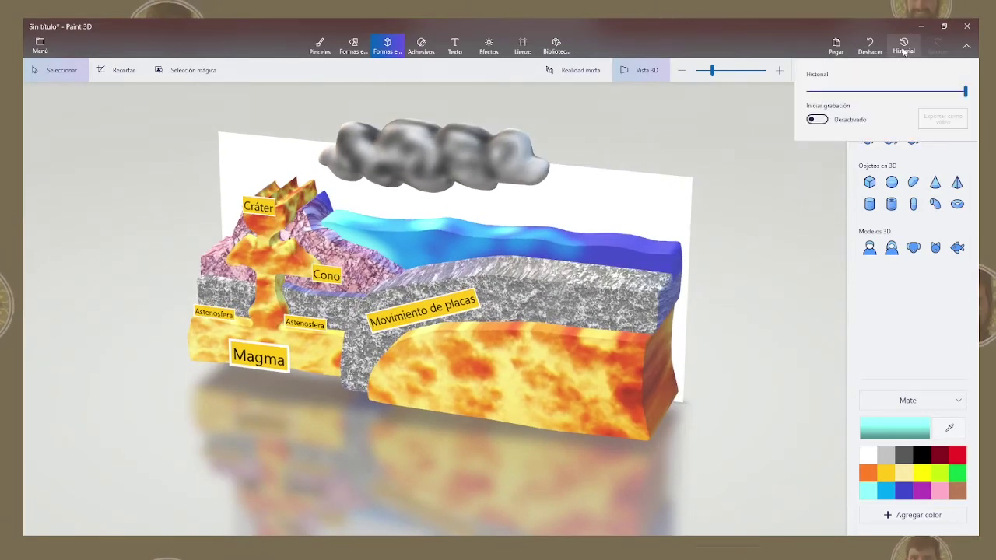
left_click(830, 91)
Step: Replay every build, texturing and labelling step, then export the history as video Paint3d_volcan3
left_click(939, 50)
left_click(938, 50)
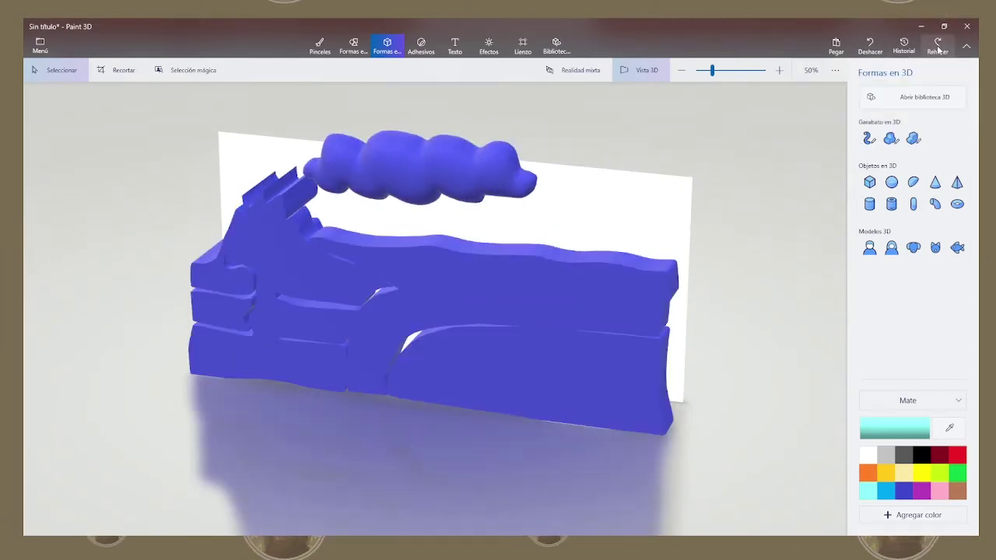
left_click(938, 50)
left_click(938, 50)
left_click(937, 50)
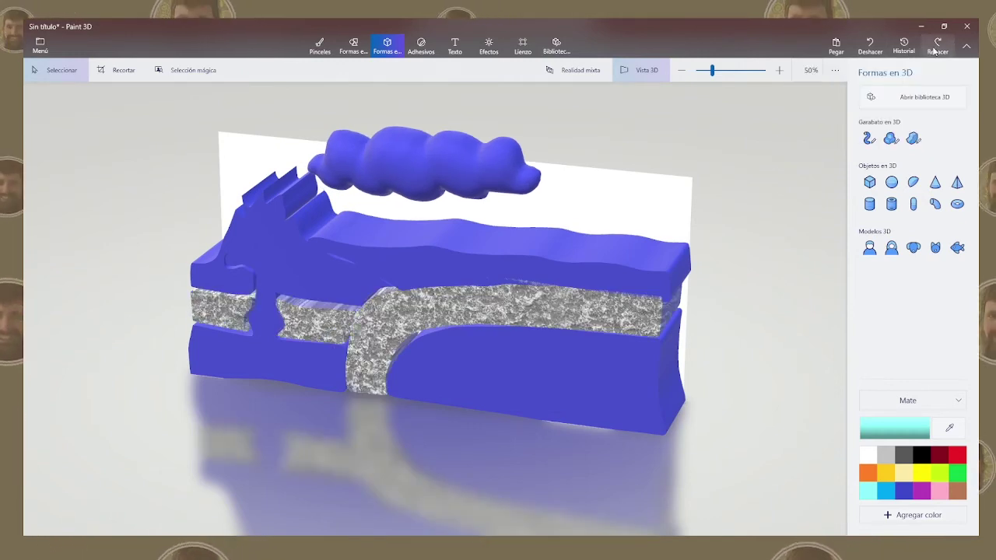
left_click(937, 50)
left_click(936, 50)
left_click(936, 50)
left_click(936, 49)
left_click(937, 50)
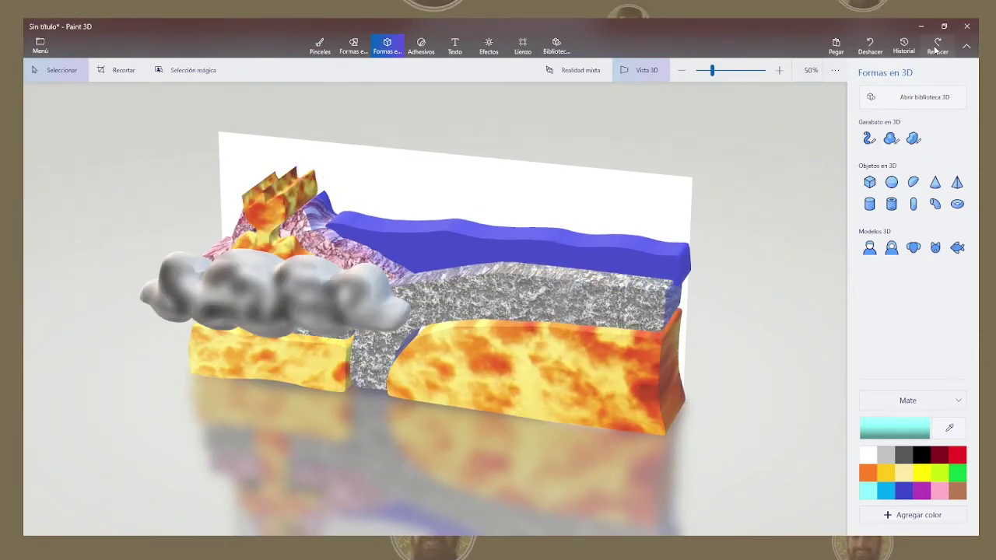
left_click(936, 49)
left_click(937, 49)
left_click(937, 49)
left_click(936, 50)
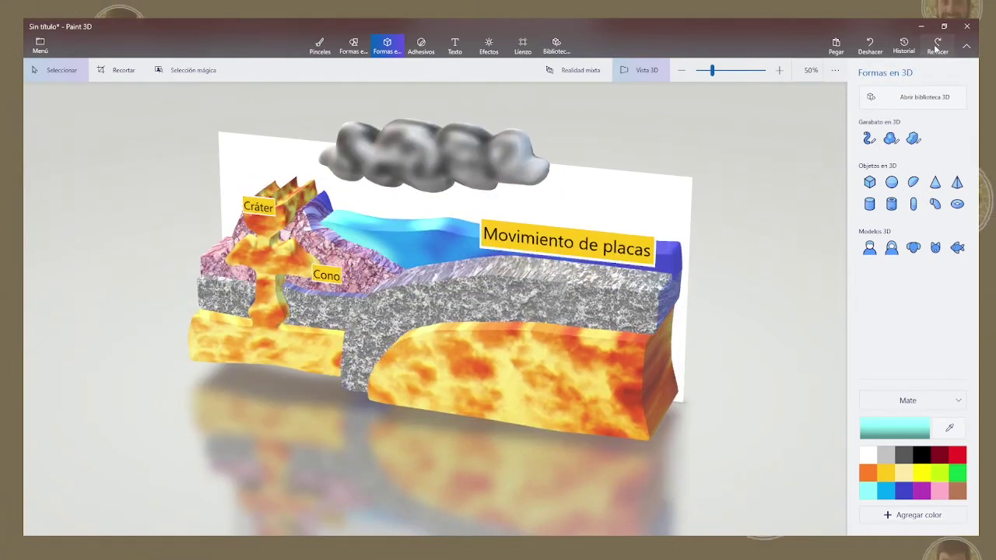
left_click(936, 50)
left_click(903, 45)
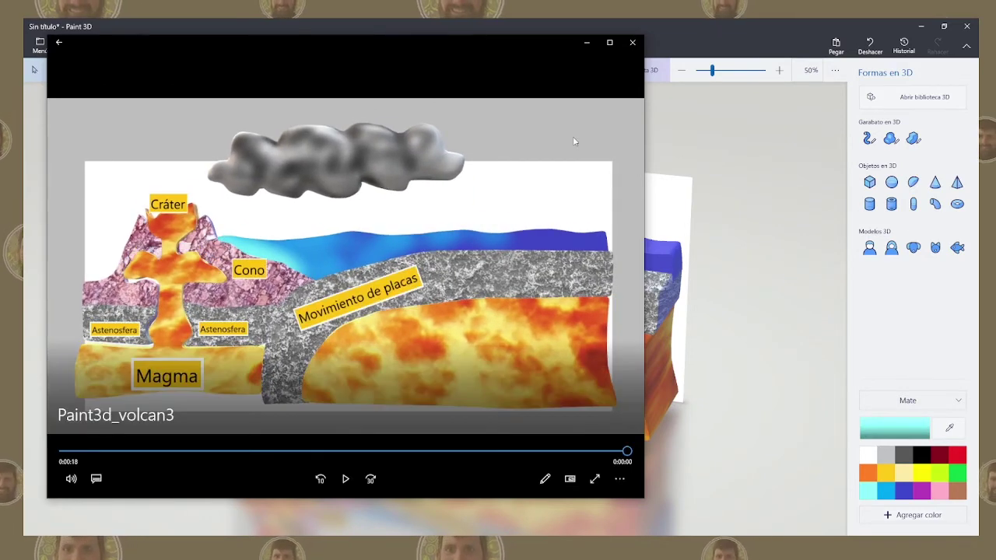
Step: Close the Películas y TV player and bring up Paint 3D's file menu
left_click(631, 44)
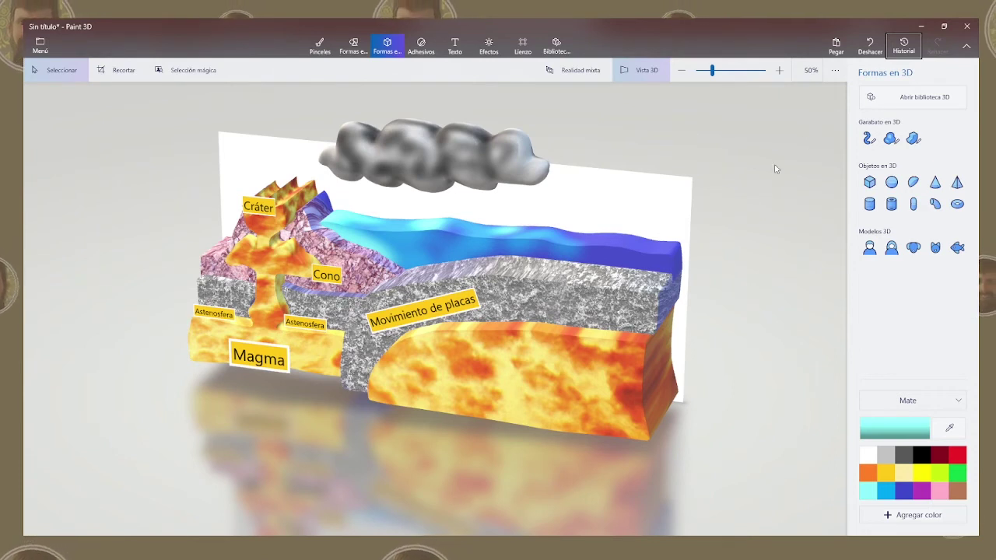
left_click(53, 48)
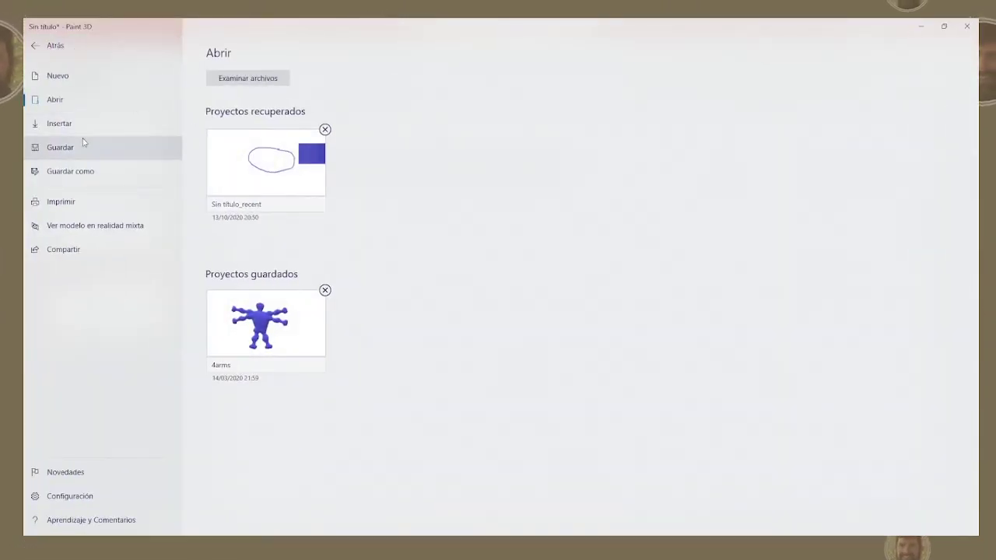
Step: Save a copy of the volcano as a 3D model, then save the project with Ctrl+S
left_click(72, 171)
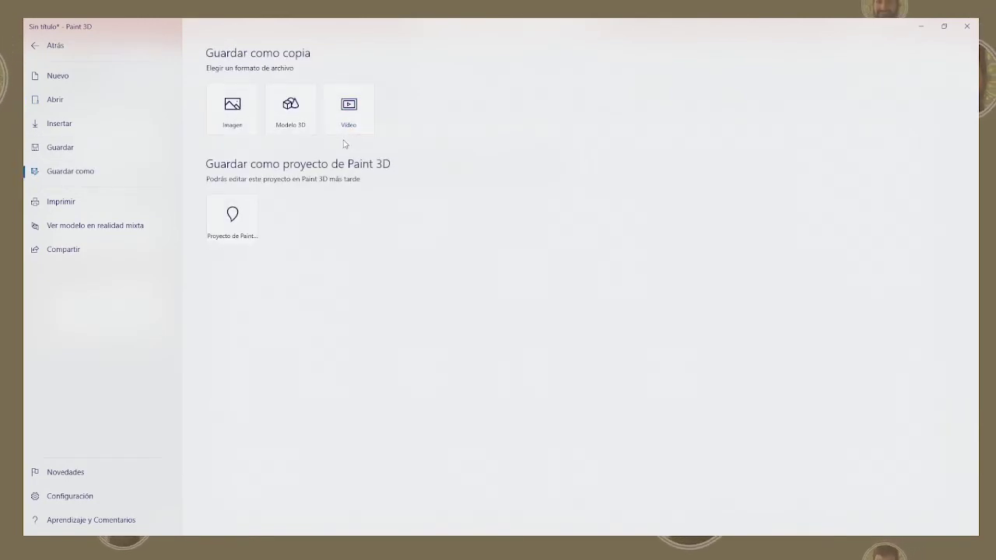
left_click(300, 129)
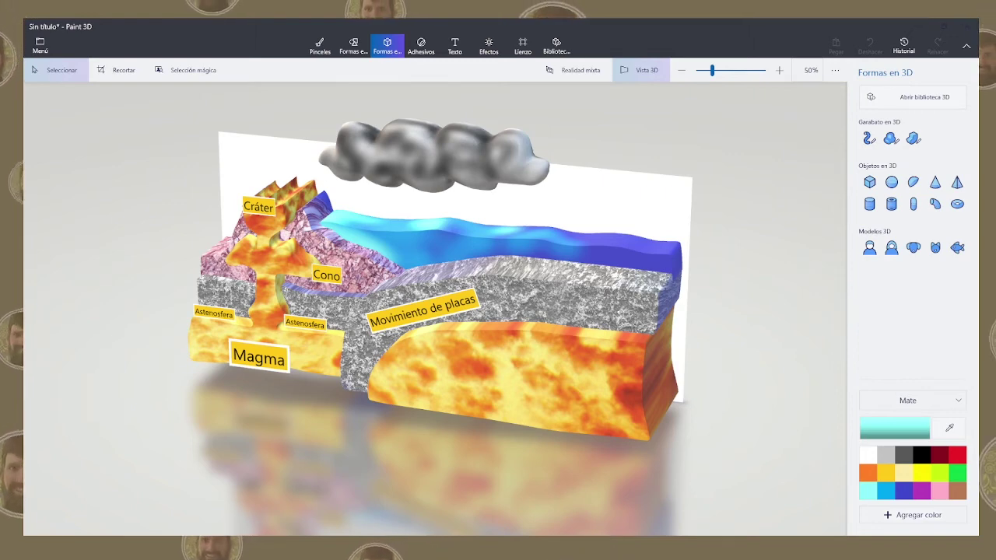
key("ctrl+s")
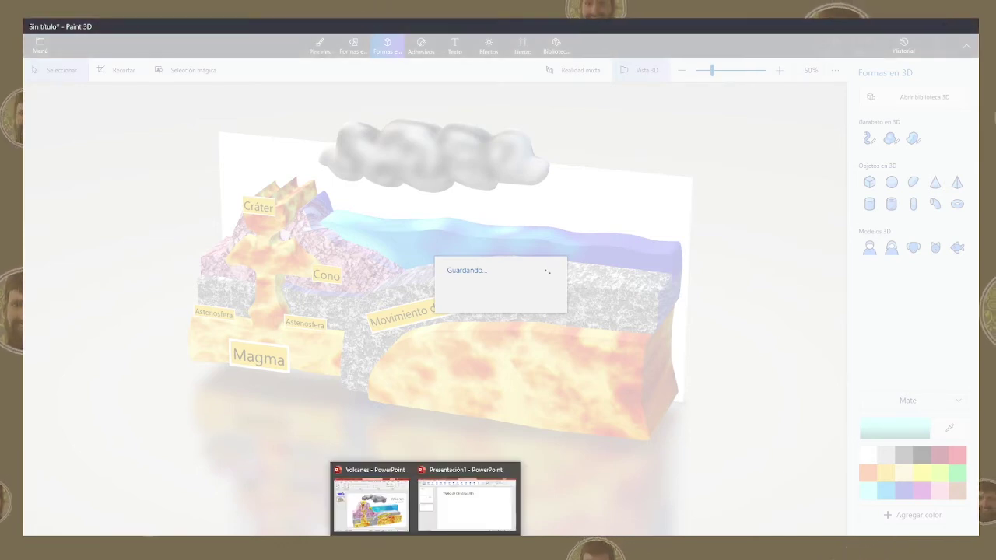
Step: Bring Presentación1 forward and review slides 1–3, ending on 'Vídeo de construcción'
left_click(448, 517)
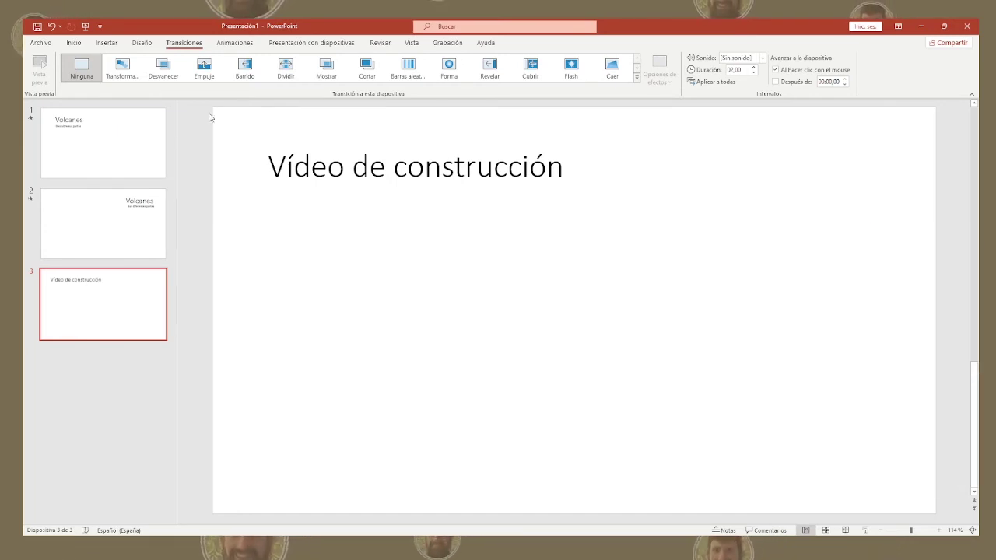
left_click(101, 144)
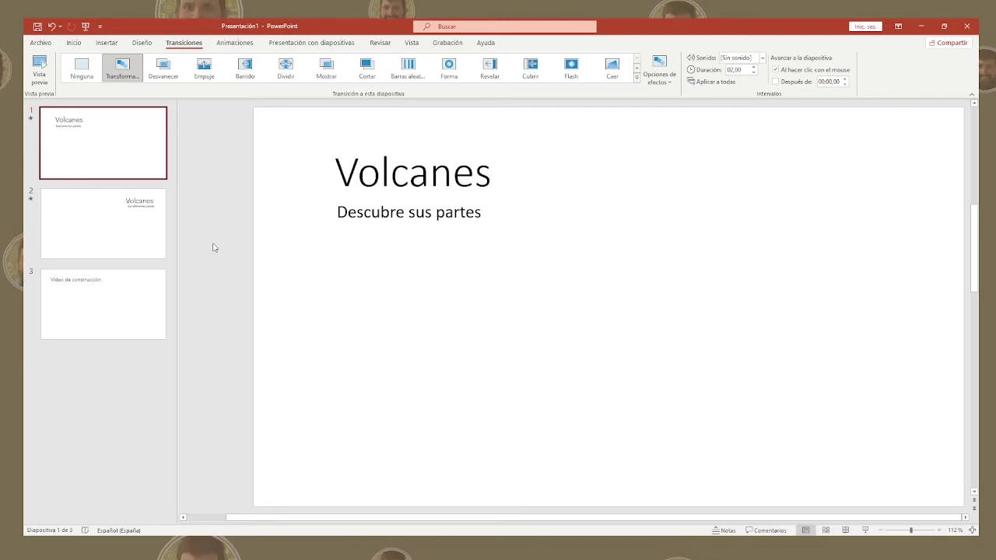
left_click(94, 220)
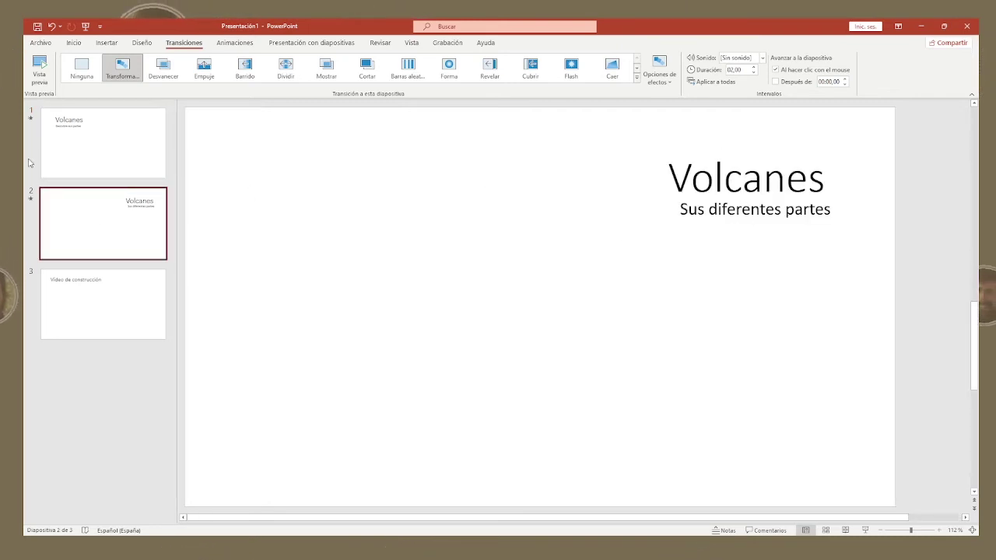
left_click(119, 295)
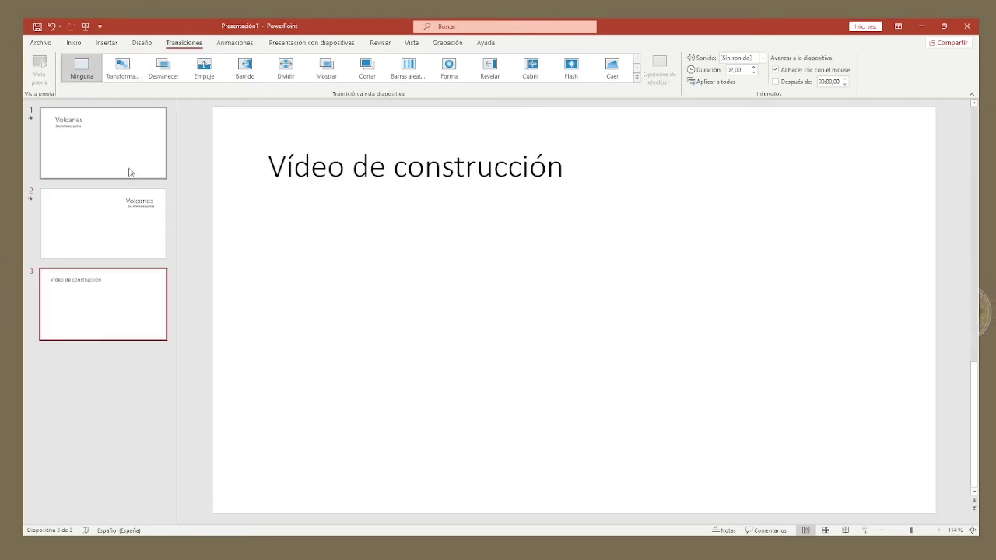
left_click(130, 172)
left_click(134, 305)
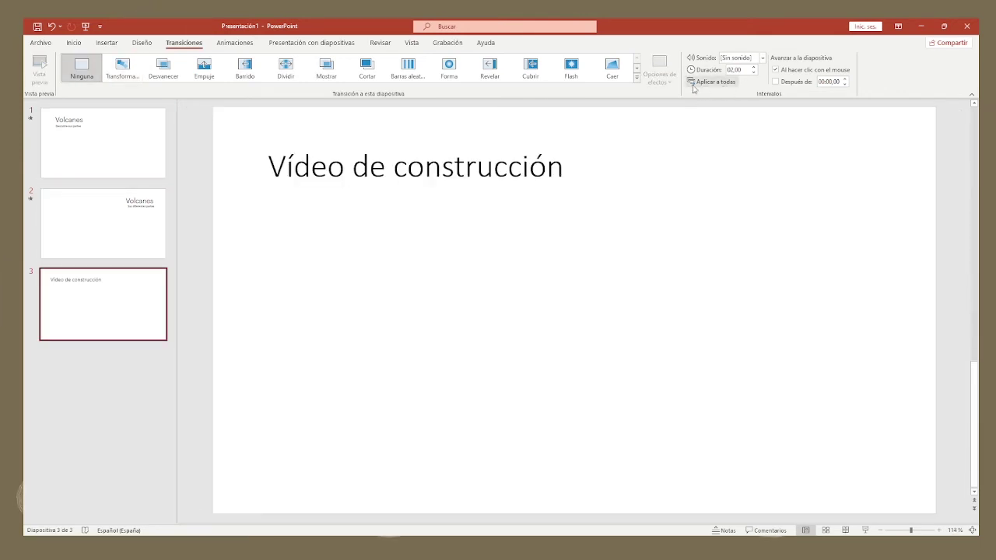
Step: Insert the volcano build video from this device on slide 3 and shrink it below the title
left_click(106, 43)
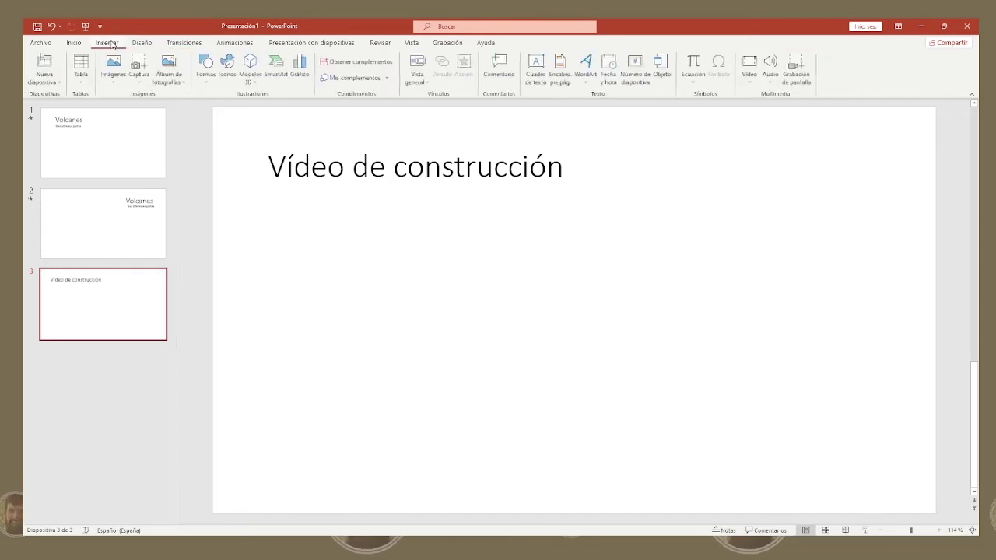
left_click(751, 82)
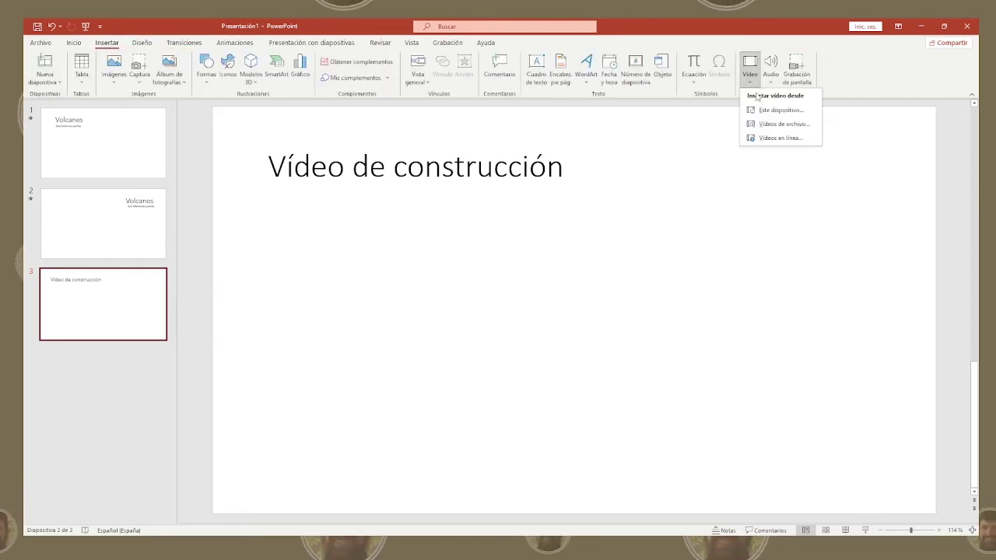
left_click(780, 110)
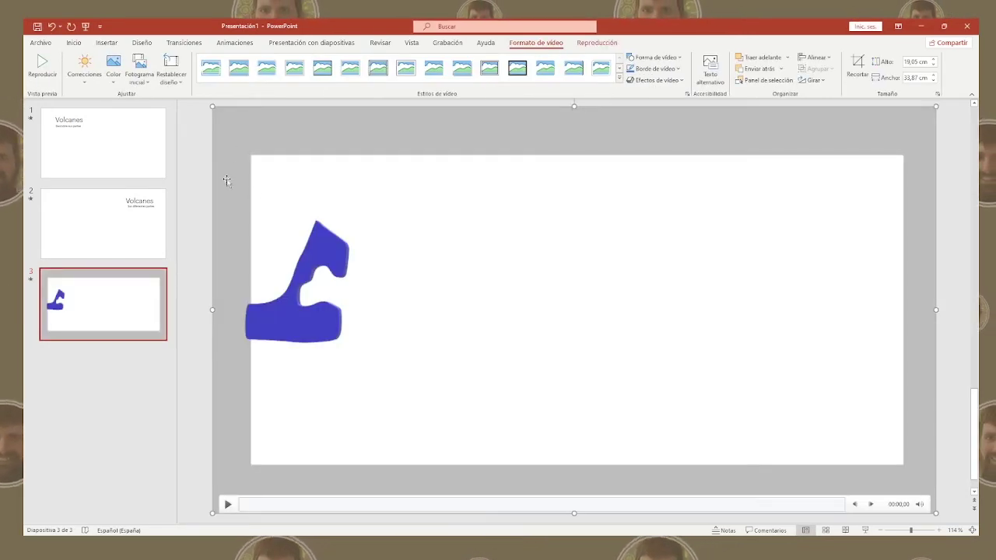
left_click_drag(213, 106, 350, 200)
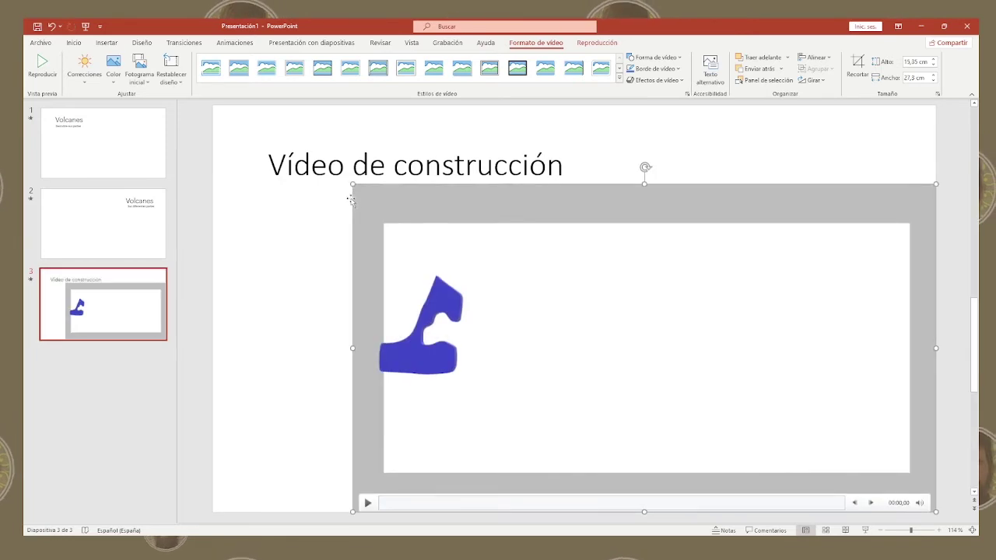
left_click(96, 137)
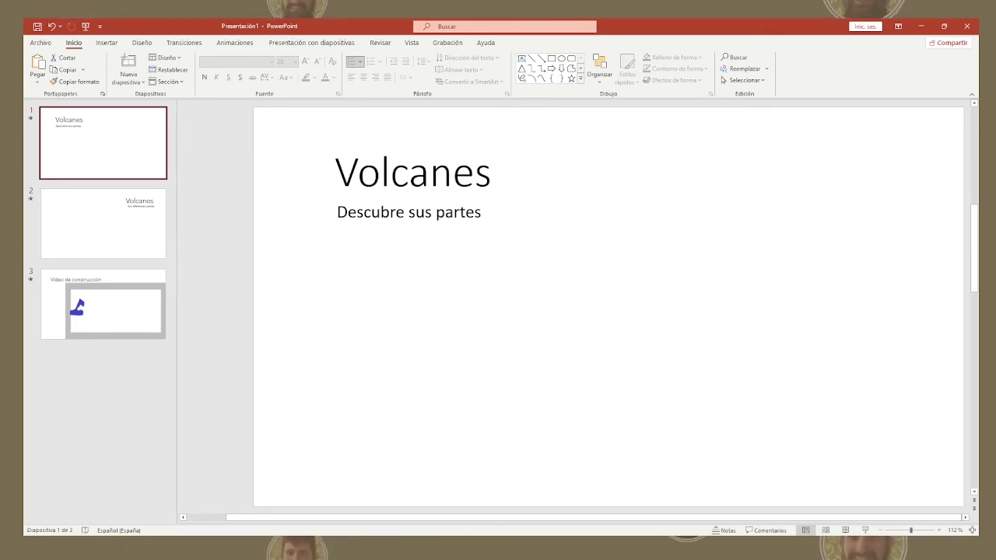
Step: Insert the saved volcano 3D model from this device onto slide 1
left_click(107, 43)
left_click(251, 62)
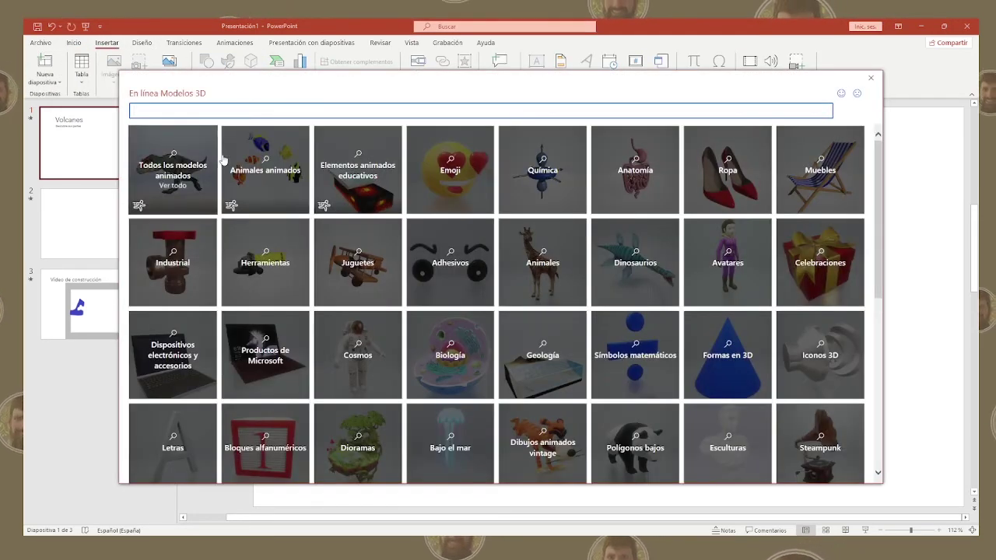
left_click(870, 78)
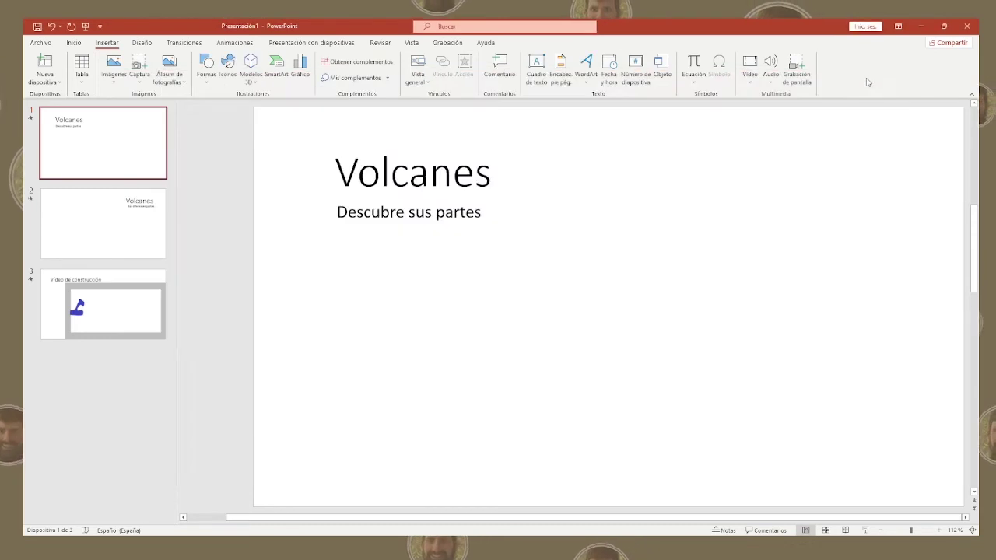
left_click(248, 83)
left_click(280, 110)
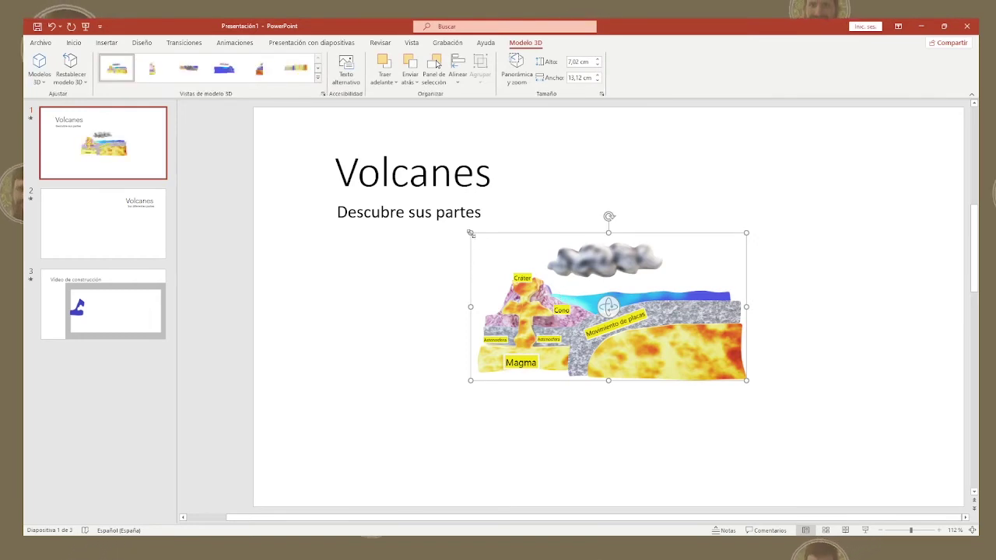
Step: Enlarge the volcano model to fill slide 1 and paste a copy onto slide 2
left_click_drag(747, 381, 280, 116)
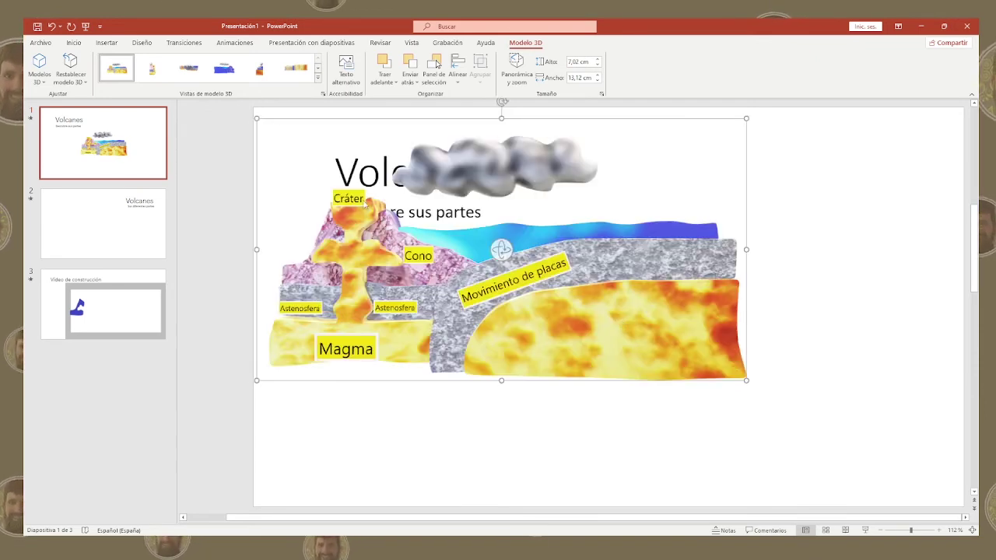
left_click_drag(745, 380, 920, 494)
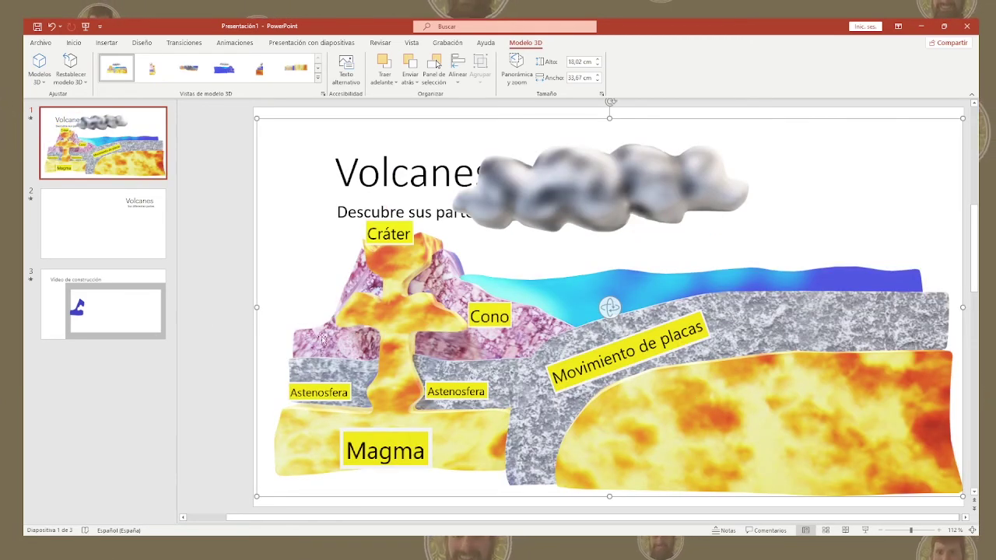
left_click(107, 236)
key("ctrl+v")
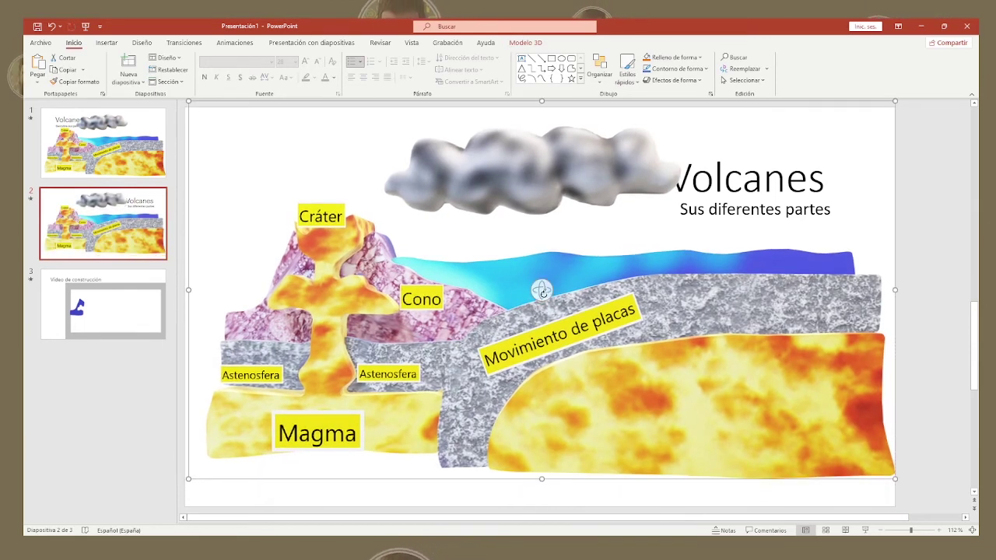
Step: Tilt slide 2's volcano into perspective, then turn slide 1's model to its blue back and shrink it
mouse_move(542, 290)
left_mouse_down()
mouse_move(575, 317)
mouse_move(456, 358)
left_mouse_up()
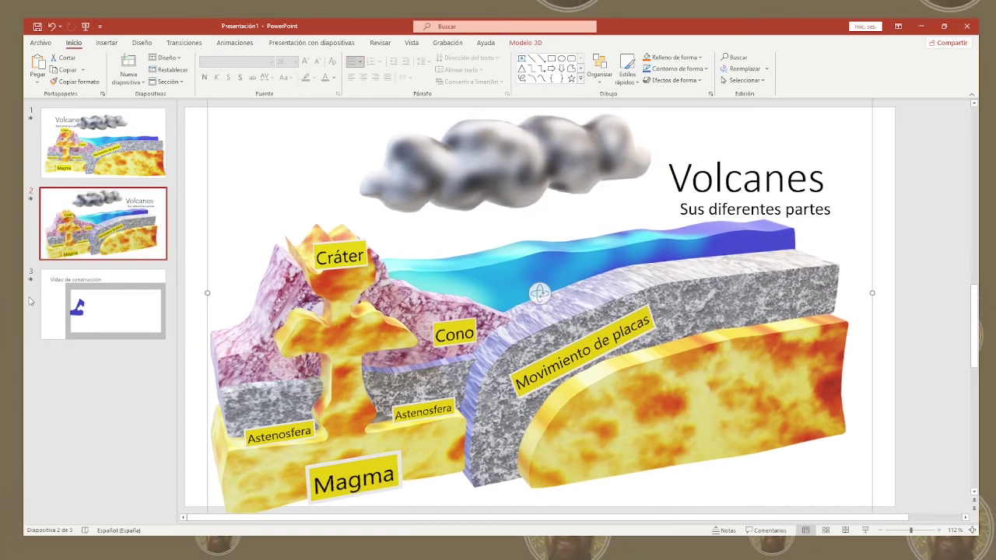
left_click(121, 155)
left_click(640, 323)
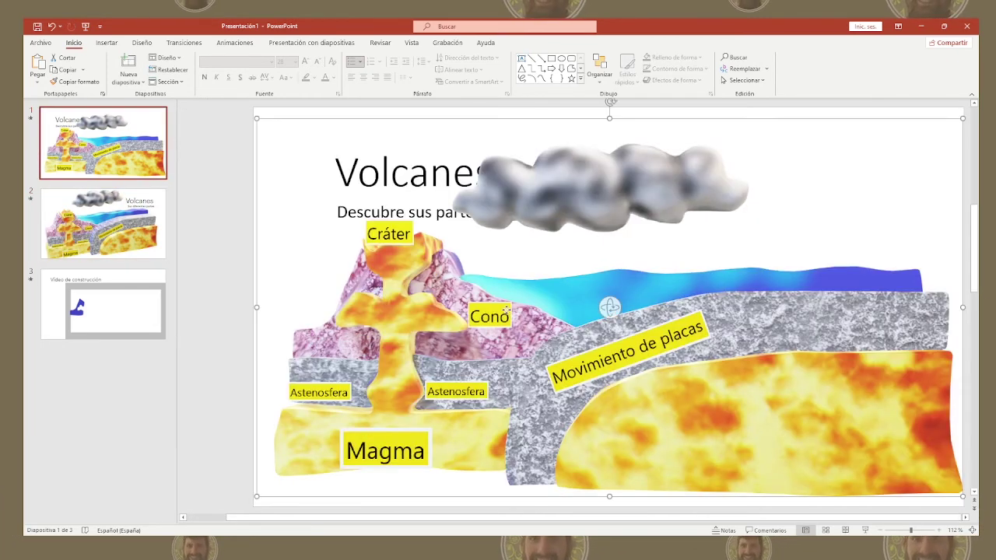
left_click_drag(640, 323, 313, 311)
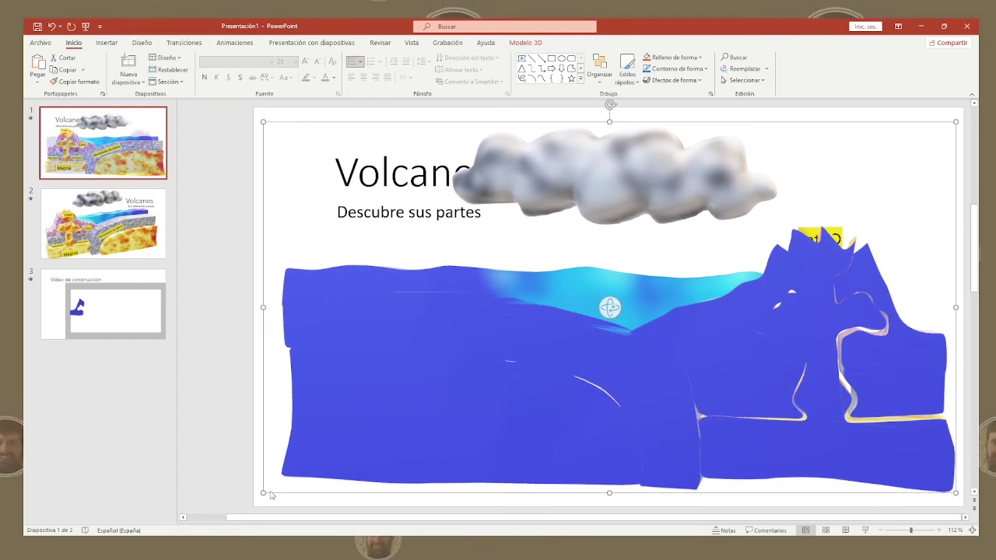
left_click_drag(262, 492, 349, 446)
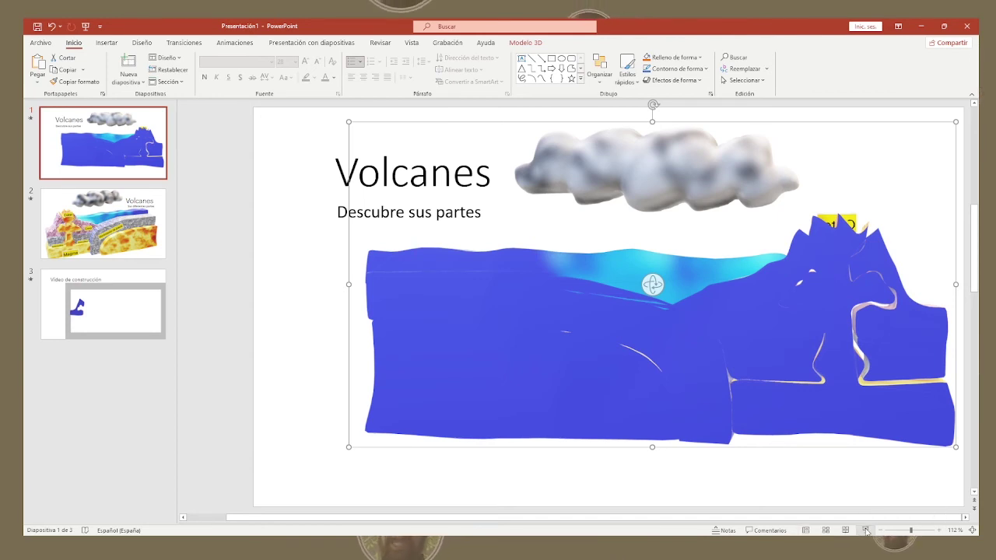
Step: Run the slide show from slide 1 and advance to slide 2 to play the volcano Morph
key("alt+F5")
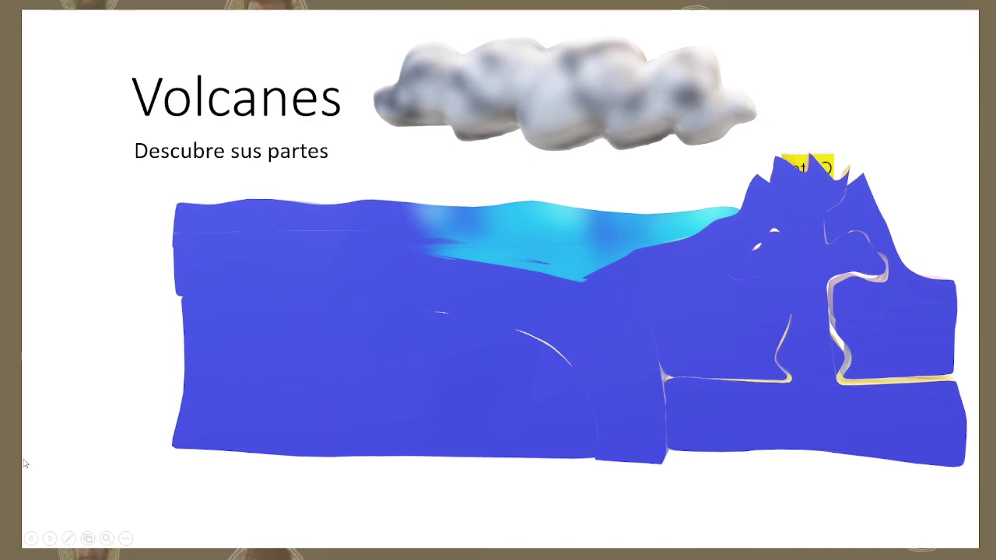
left_click(58, 438)
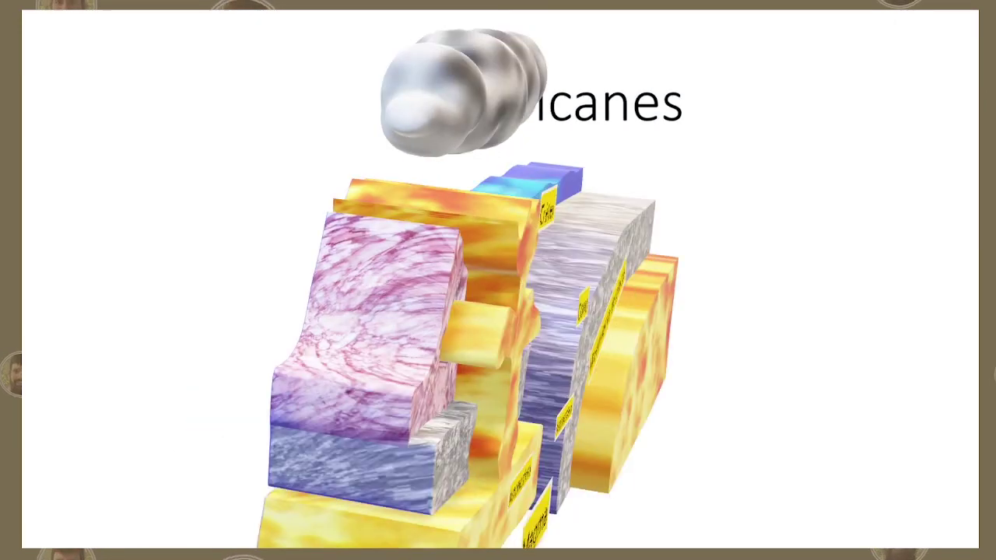